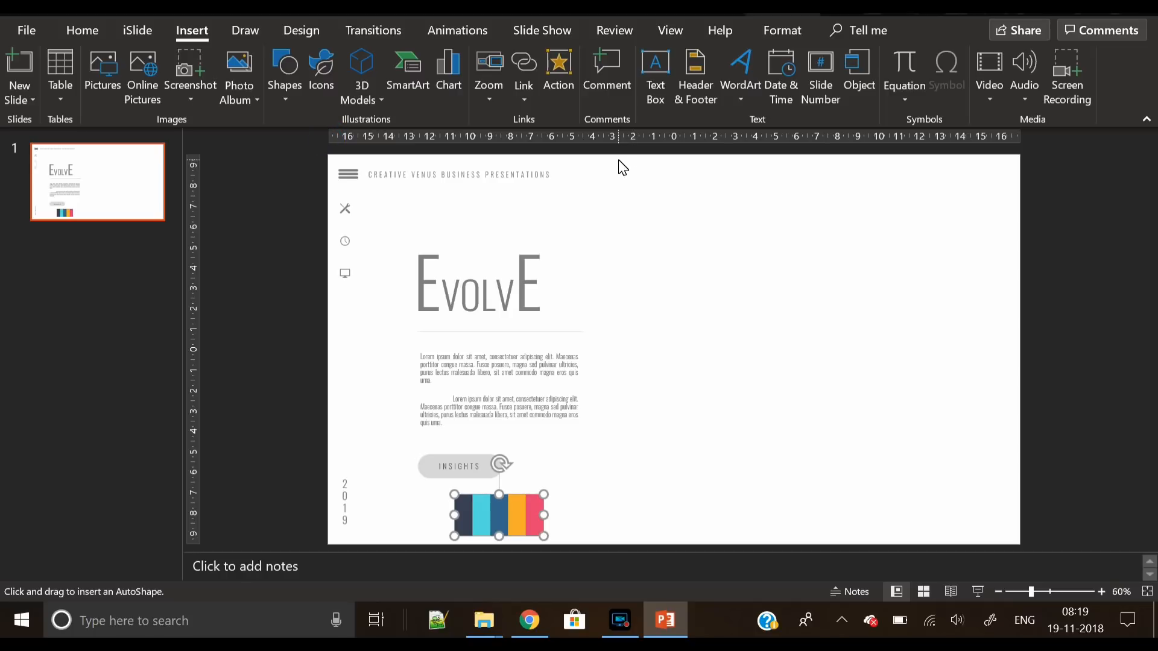
# Draw a rectangle about 10 cm high at the slide's upper edge, widen it to 21 cm and align it with the right slide edge.
pyautogui.moveTo(613, 156); pyautogui.dragTo(1020, 361)
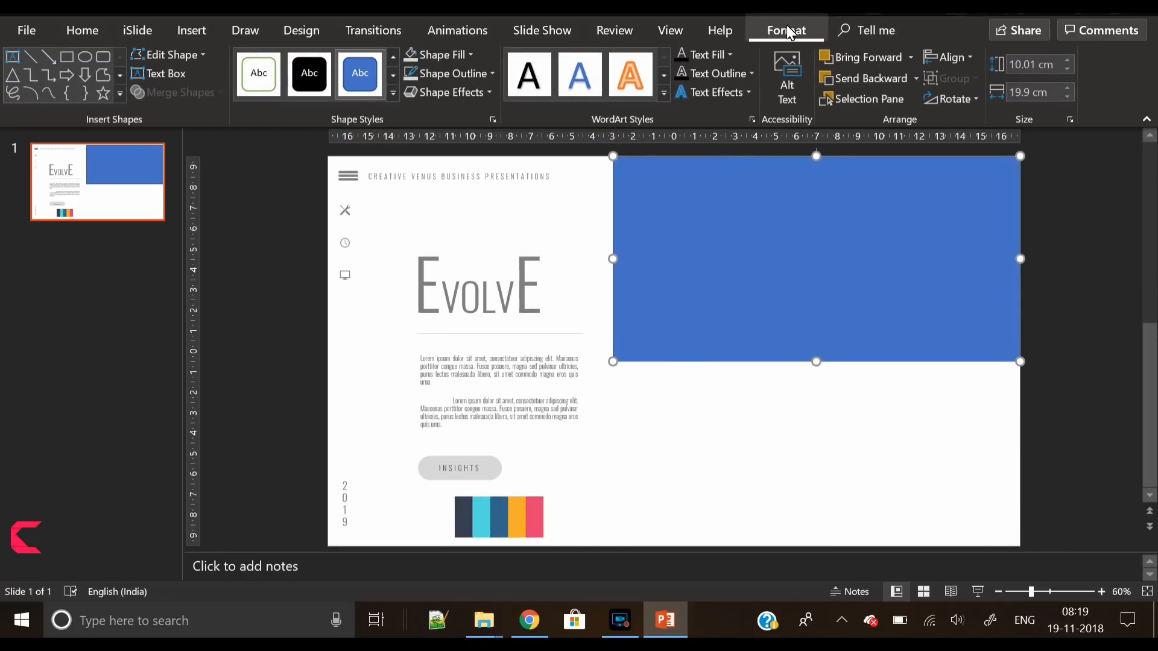
pyautogui.click(1064, 89)
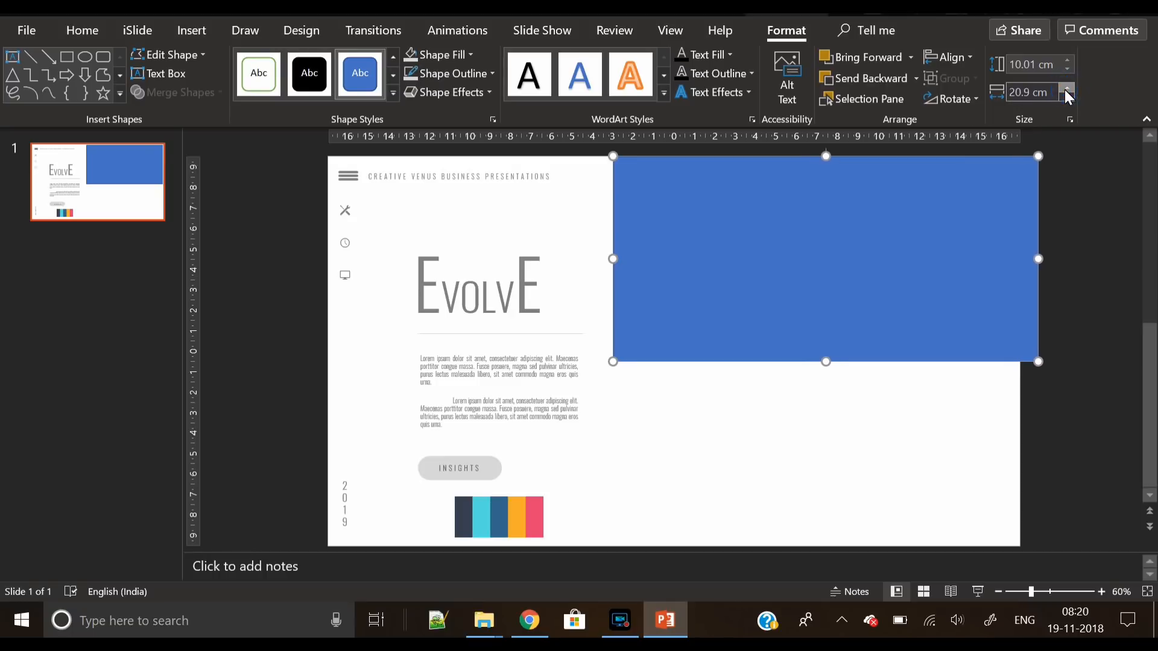
pyautogui.click(1065, 89)
pyautogui.moveTo(949, 262); pyautogui.dragTo(924, 263)
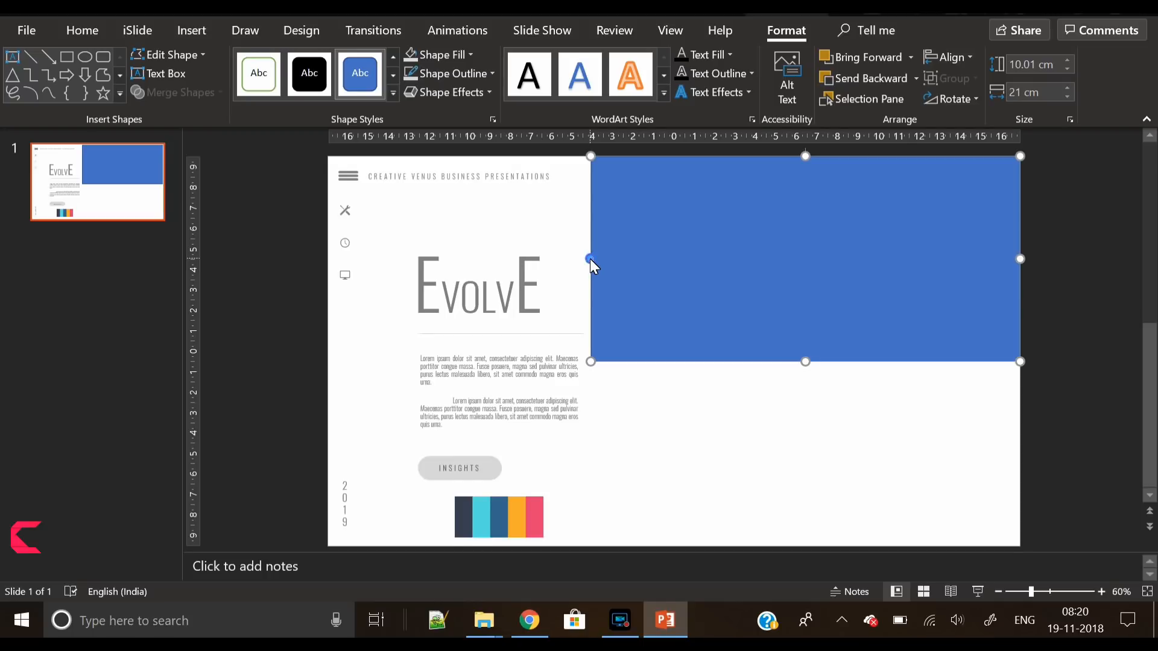
# Narrow the rectangle from its left side and set its width to 6.5 cm.
pyautogui.moveTo(590, 258); pyautogui.dragTo(897, 295)
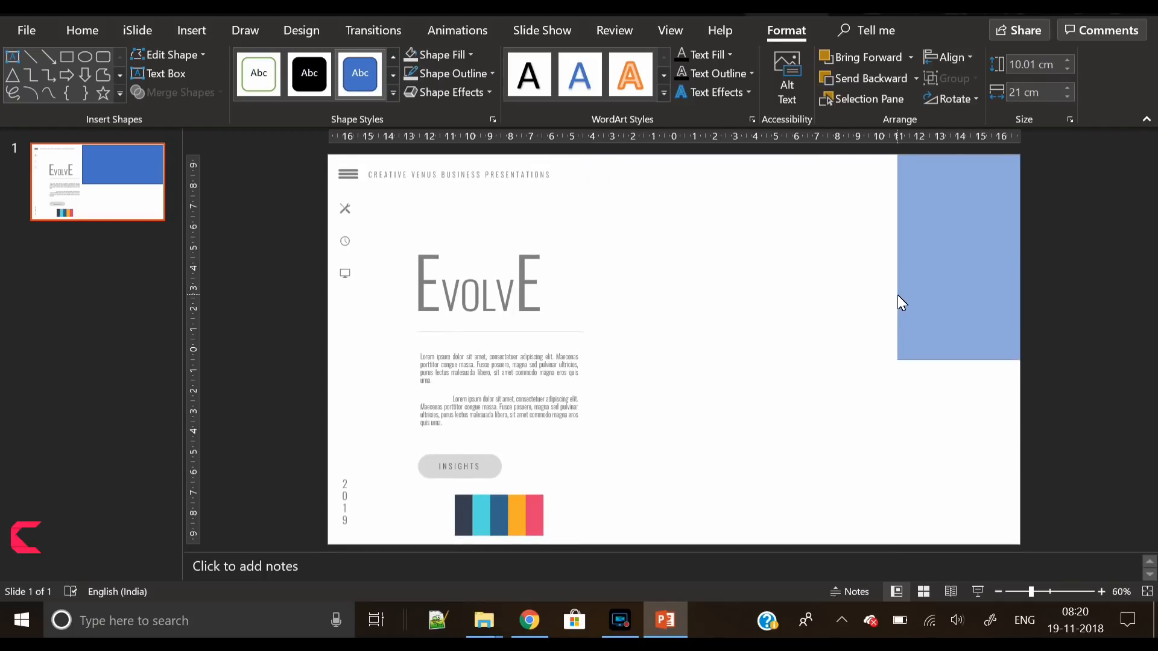
pyautogui.click(1037, 92)
pyautogui.write('6.')
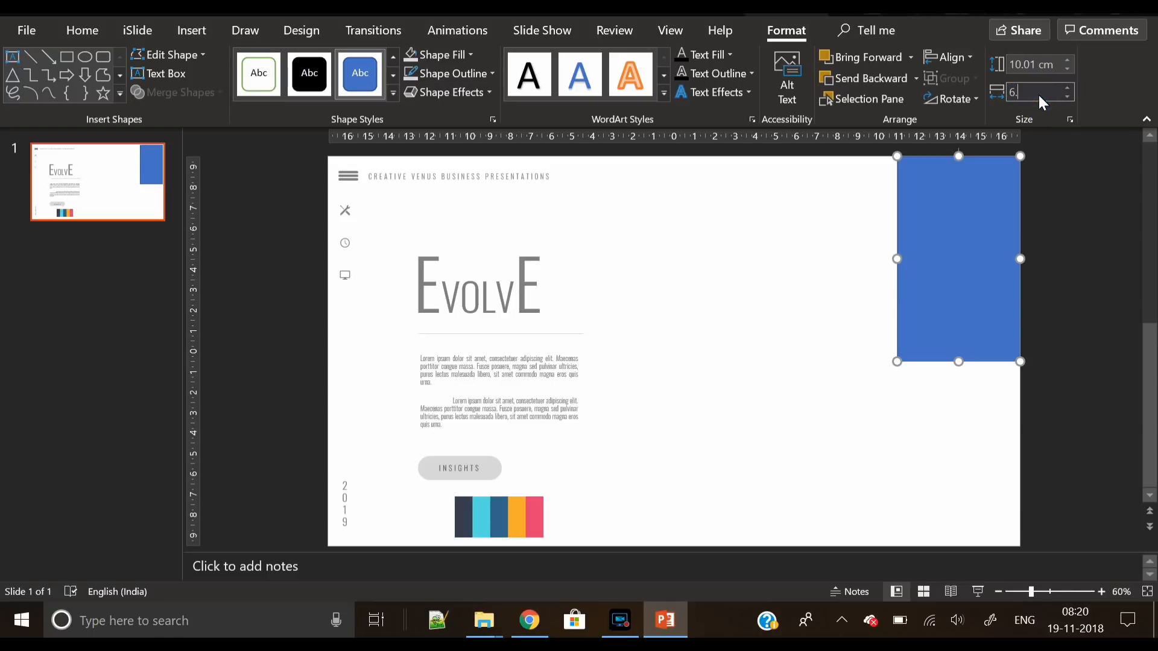
pyautogui.write('5')
pyautogui.press('Return')
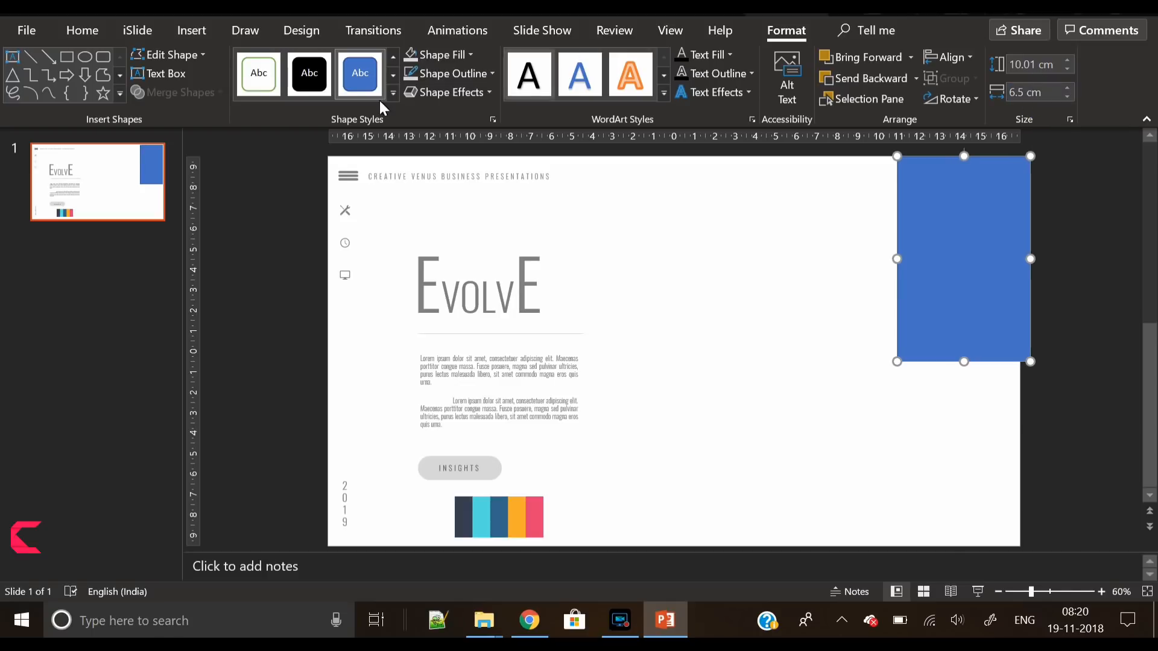
# Remove the blue rectangle's outline and move it flush with the slide's right edge.
pyautogui.click(472, 76)
pyautogui.click(457, 230)
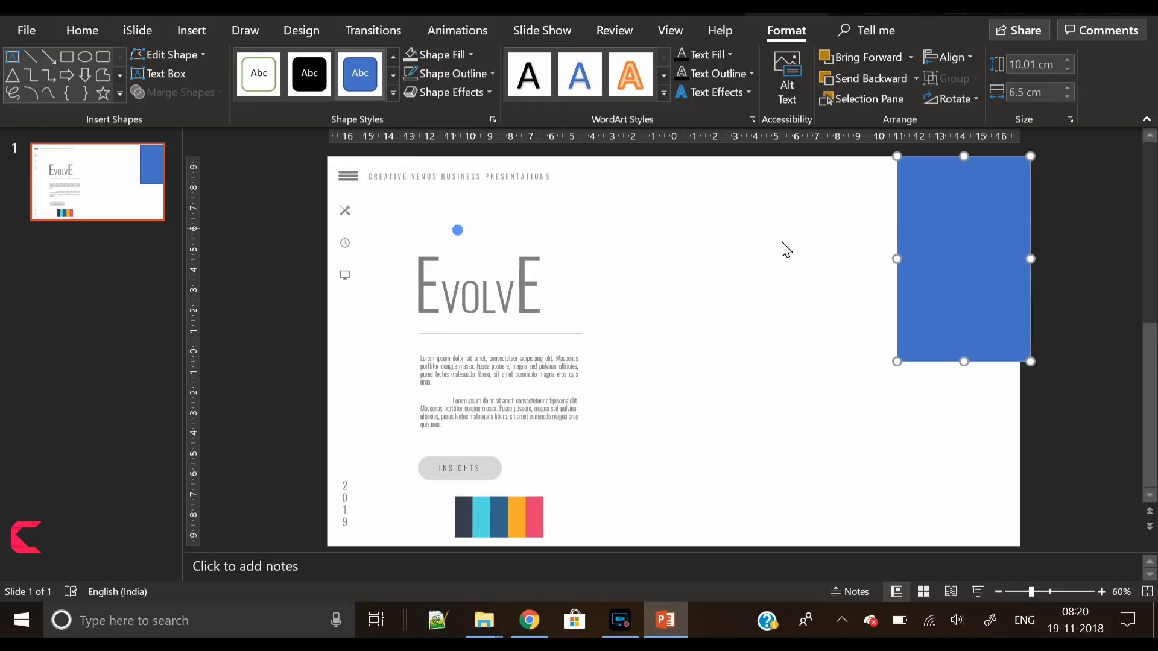
pyautogui.moveTo(975, 281); pyautogui.dragTo(966, 281)
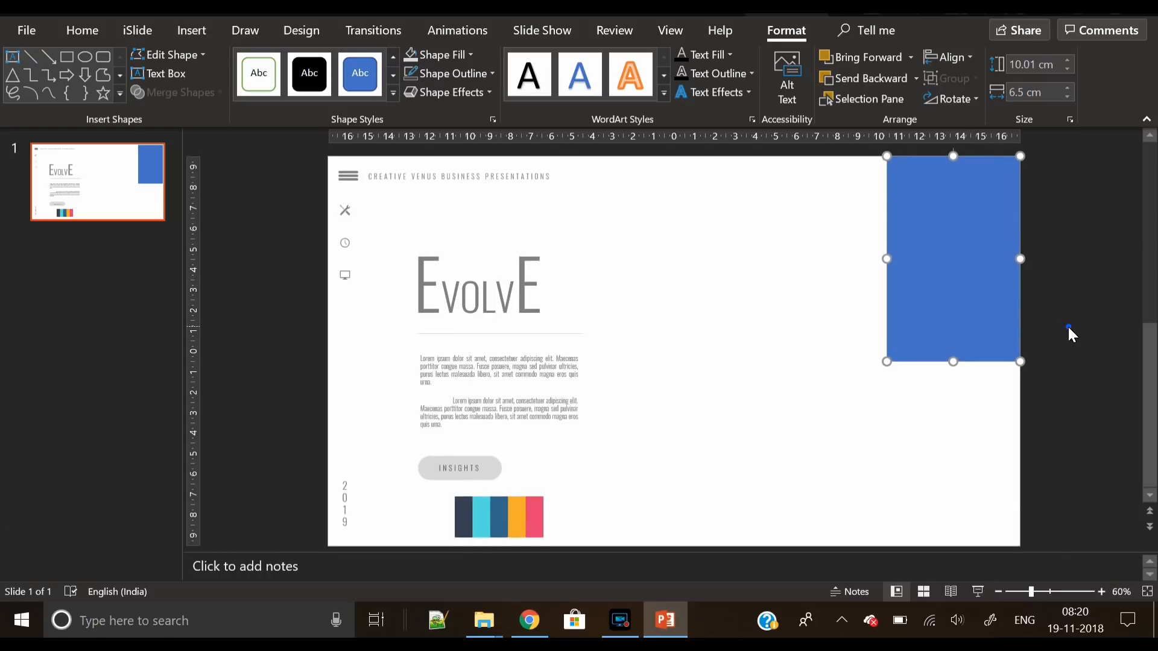
pyautogui.click(1067, 326)
# Resize the rectangle to 6.8 cm wide and about 7.46 cm high, keeping it flush with the slide's upper-right corner.
pyautogui.click(949, 266)
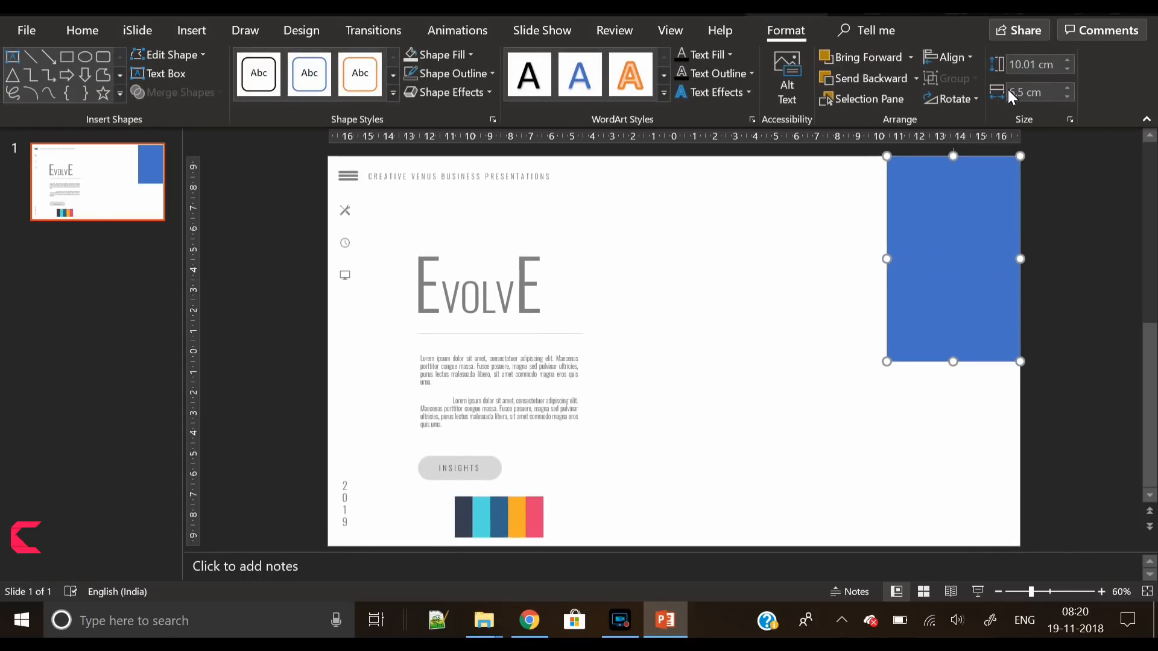
pyautogui.click(1015, 91)
pyautogui.write('6.8')
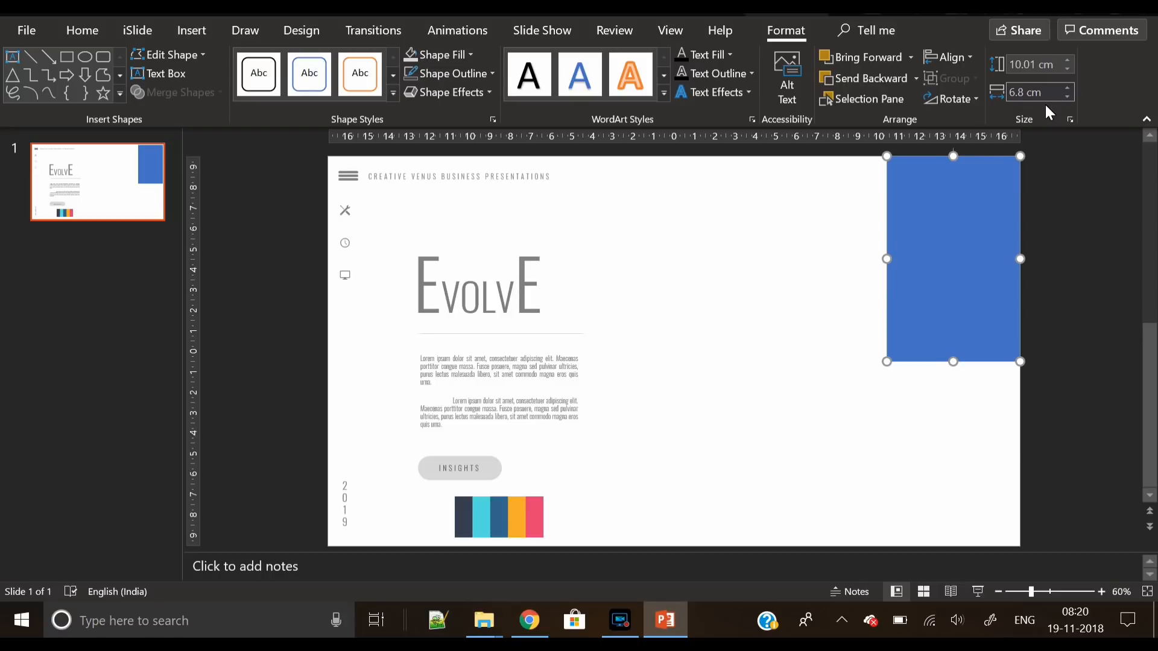
pyautogui.press('Return')
pyautogui.moveTo(961, 179); pyautogui.dragTo(954, 189)
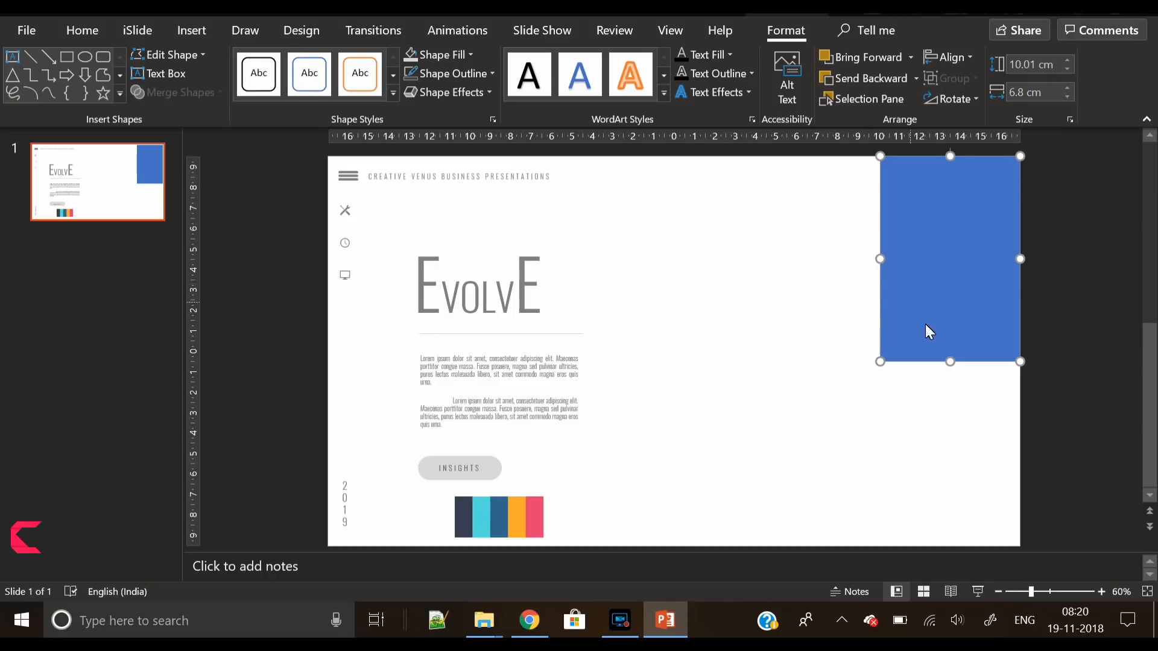
pyautogui.moveTo(951, 365); pyautogui.dragTo(954, 418)
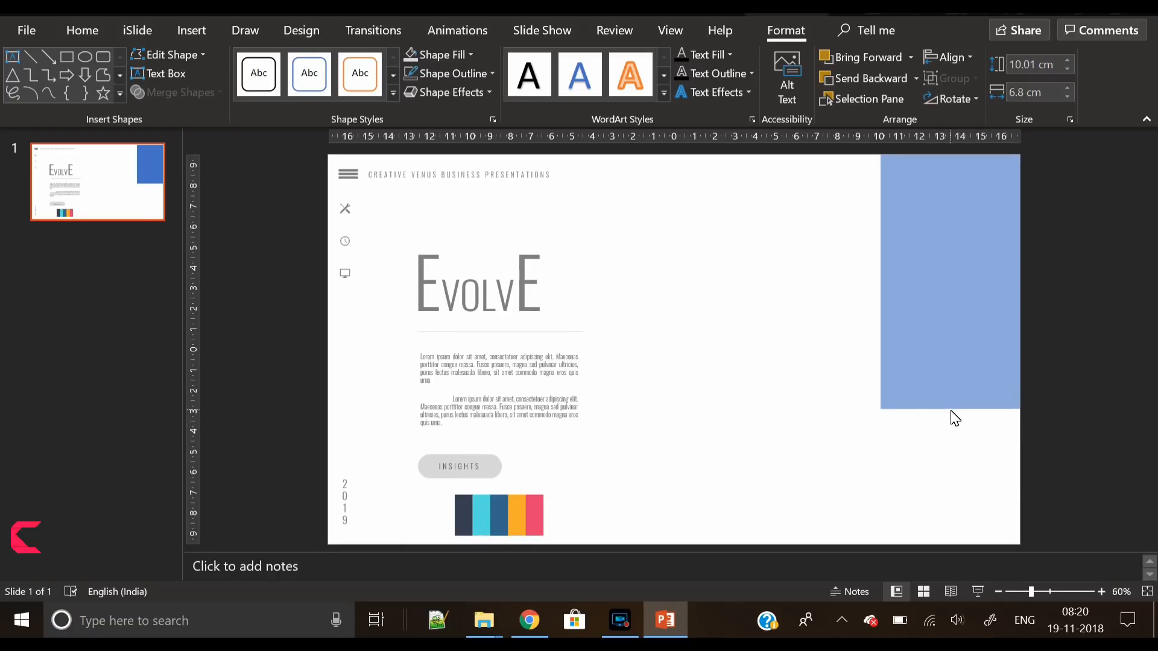
pyautogui.moveTo(951, 407); pyautogui.dragTo(953, 309)
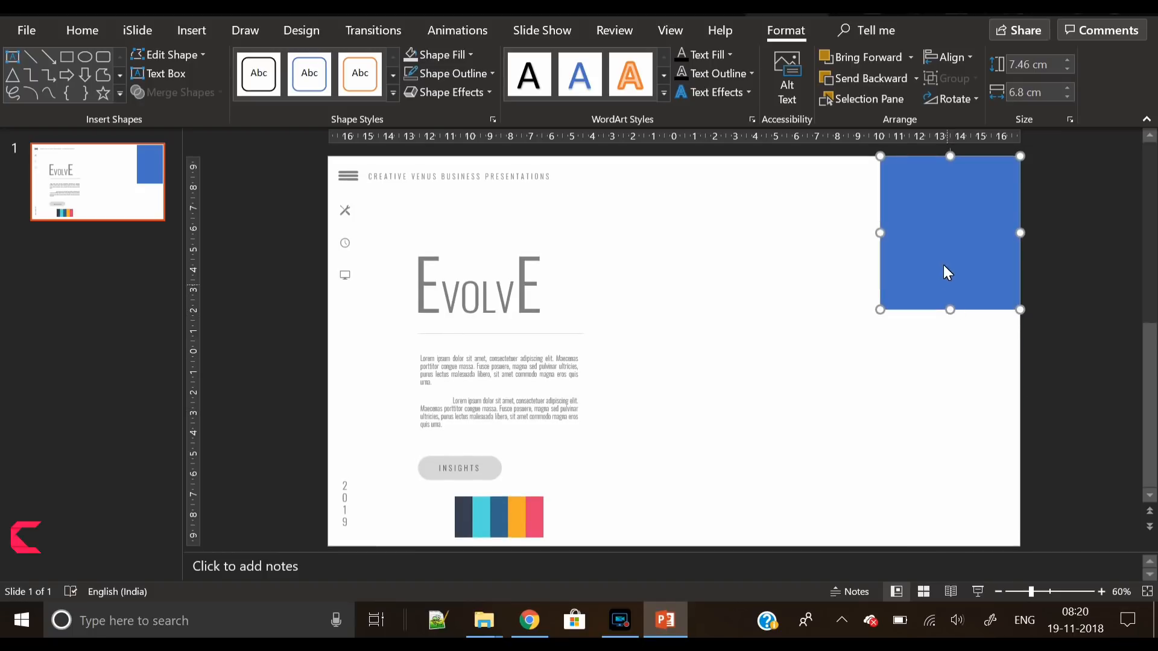
# Duplicate the rectangle, place the copy directly beneath the original and stretch it down to the slide's lower edge.
pyautogui.hotkey('ctrl', 'v')
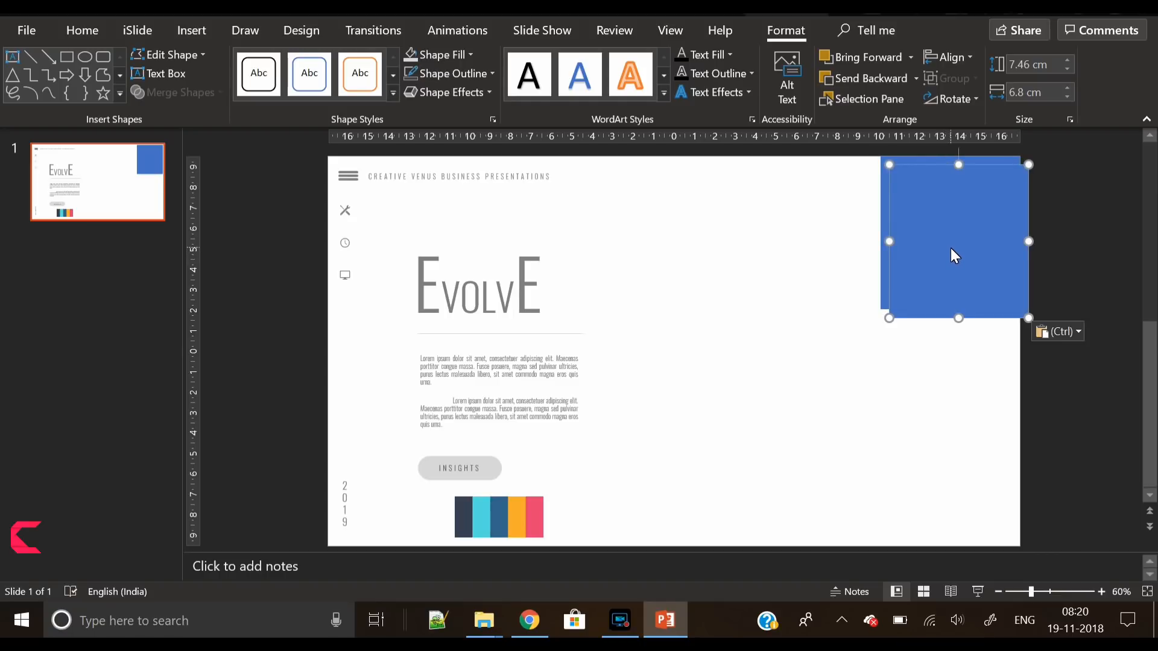
pyautogui.press('ctrl')
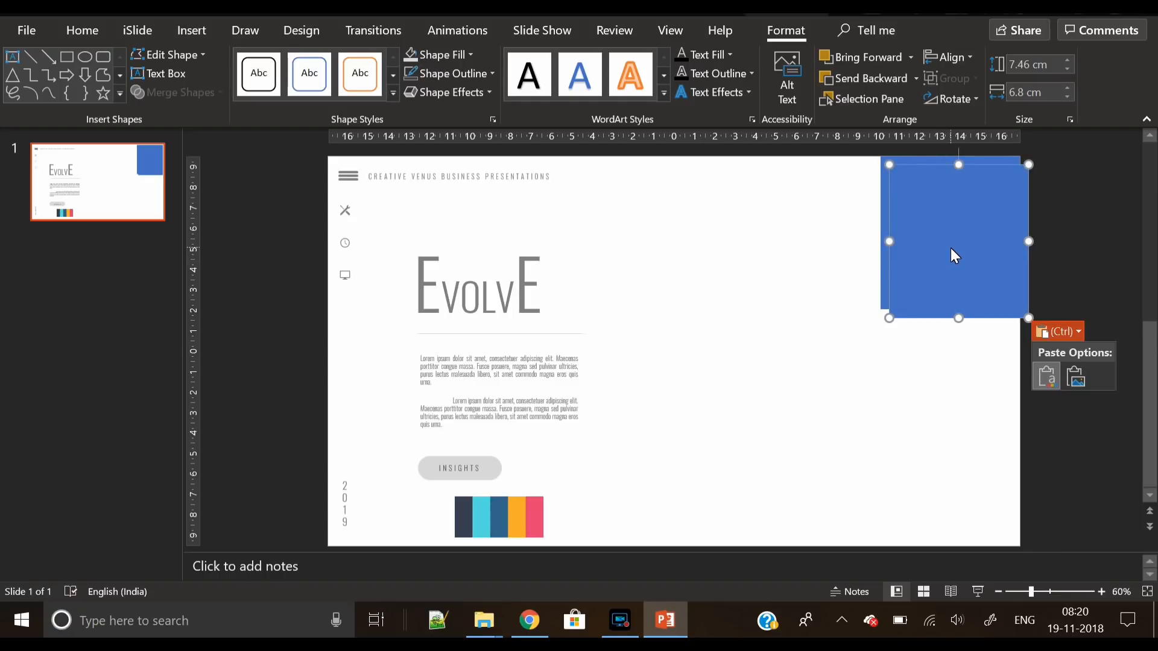
pyautogui.press('ctrl')
pyautogui.moveTo(946, 238); pyautogui.dragTo(941, 370)
pyautogui.moveTo(950, 460); pyautogui.dragTo(949, 542)
pyautogui.click(1040, 389)
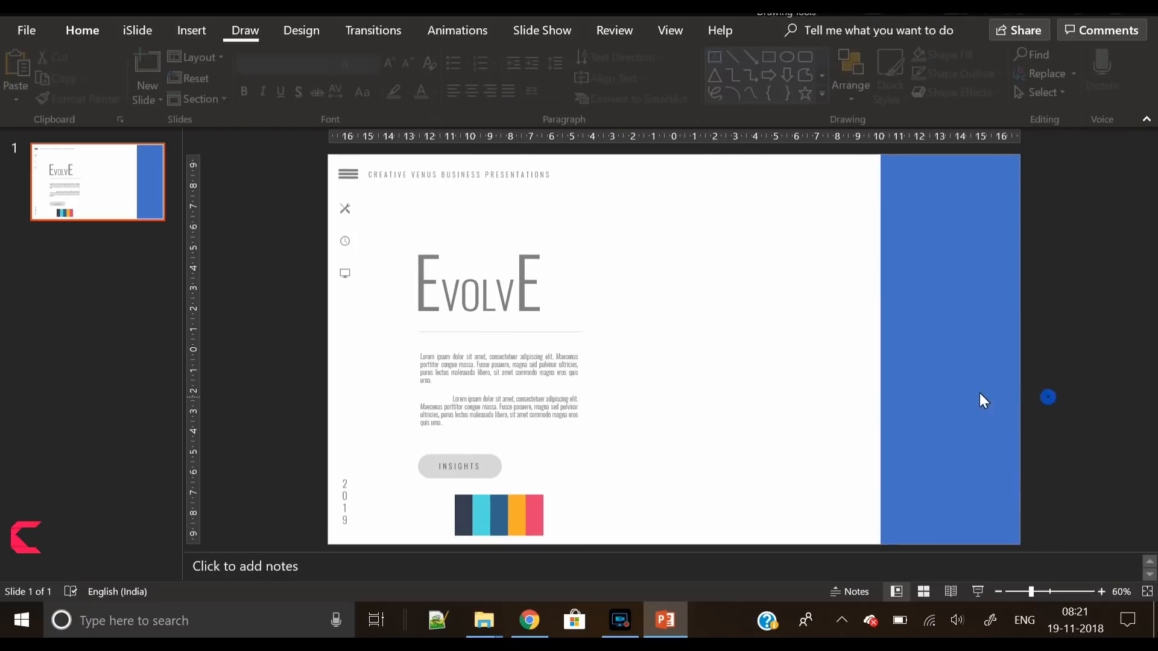
# Copy both stacked rectangles and place the duplicate pair to the left of the original column.
pyautogui.click(938, 364)
pyautogui.keyDown('shift'); pyautogui.click(925, 232); pyautogui.keyUp('shift')
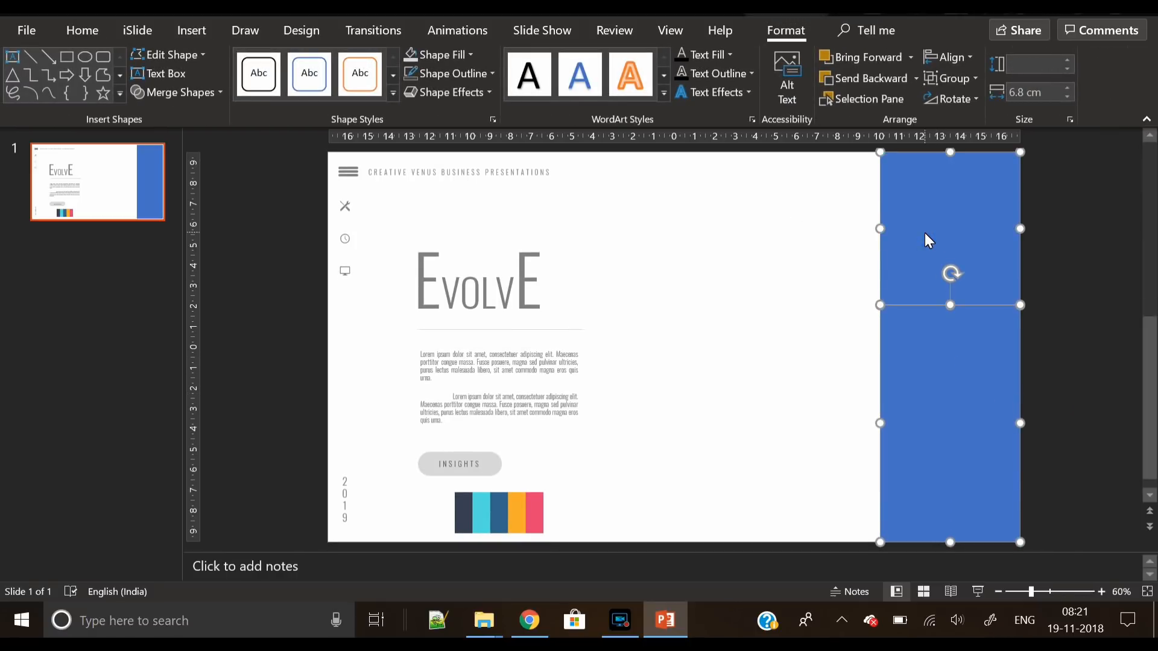
pyautogui.hotkey('ctrl', 'c')
pyautogui.hotkey('ctrl', 'v')
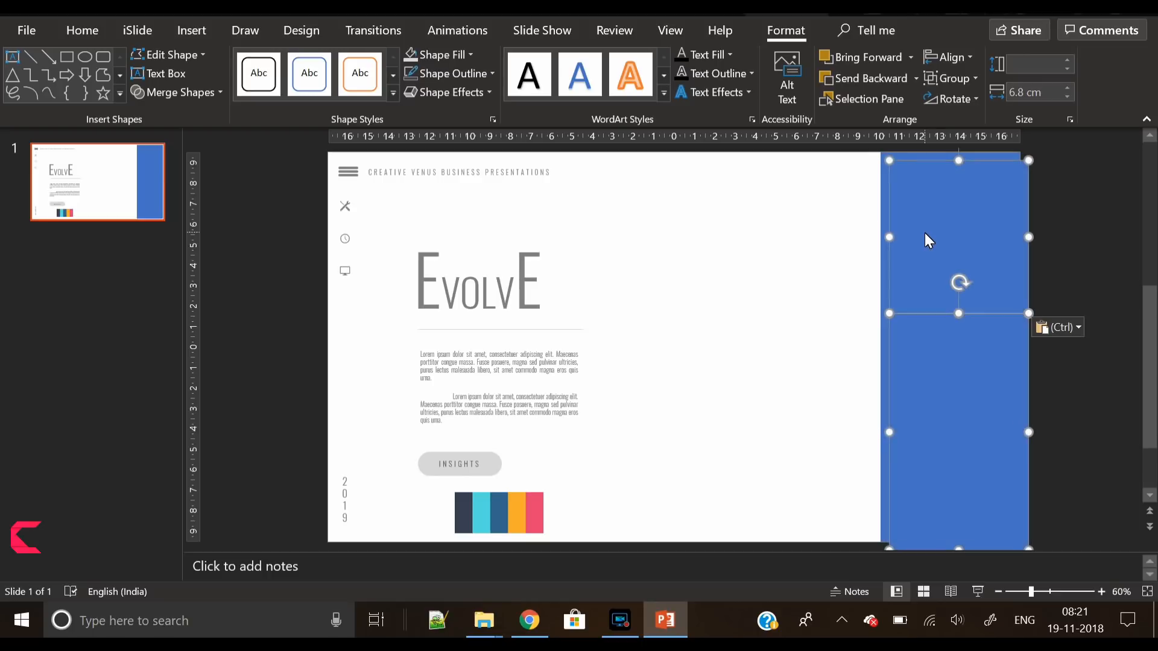
pyautogui.moveTo(924, 233); pyautogui.dragTo(733, 226)
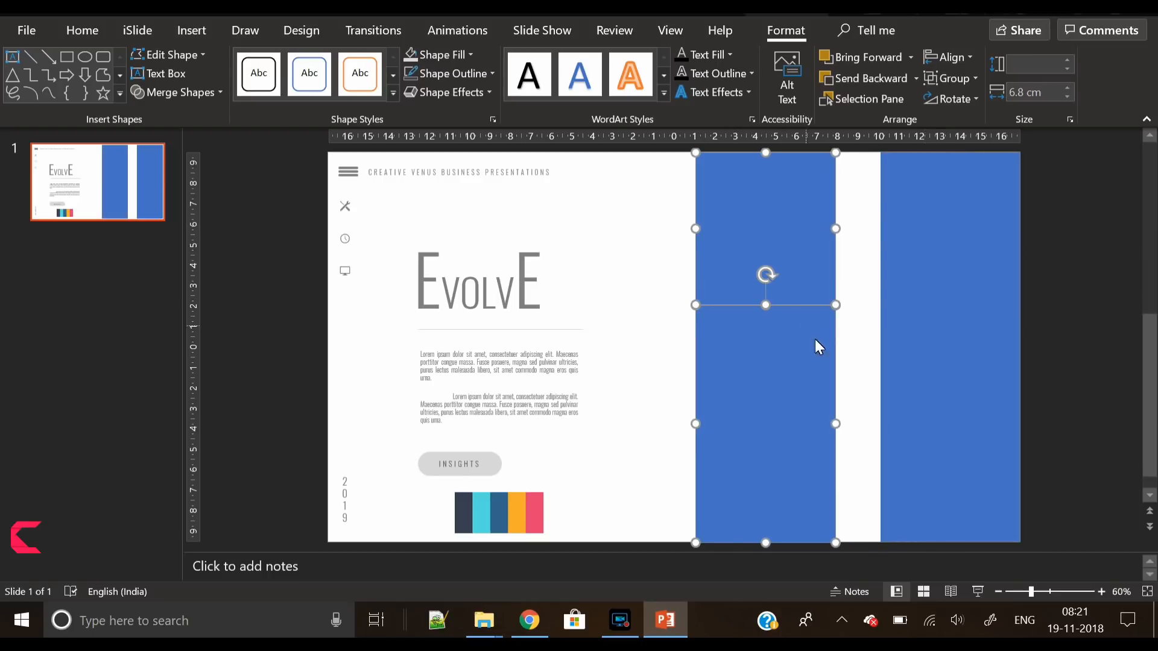
# Group the two duplicated rectangles and flip the group vertically.
pyautogui.click(846, 383)
pyautogui.click(802, 400)
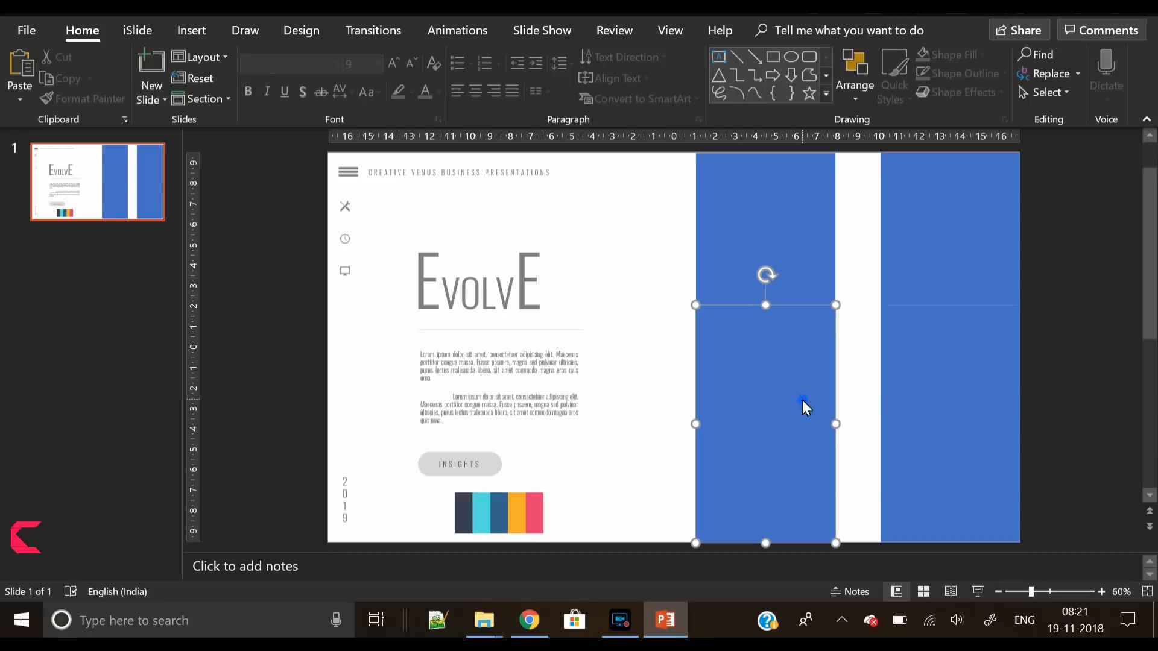
pyautogui.click(772, 214)
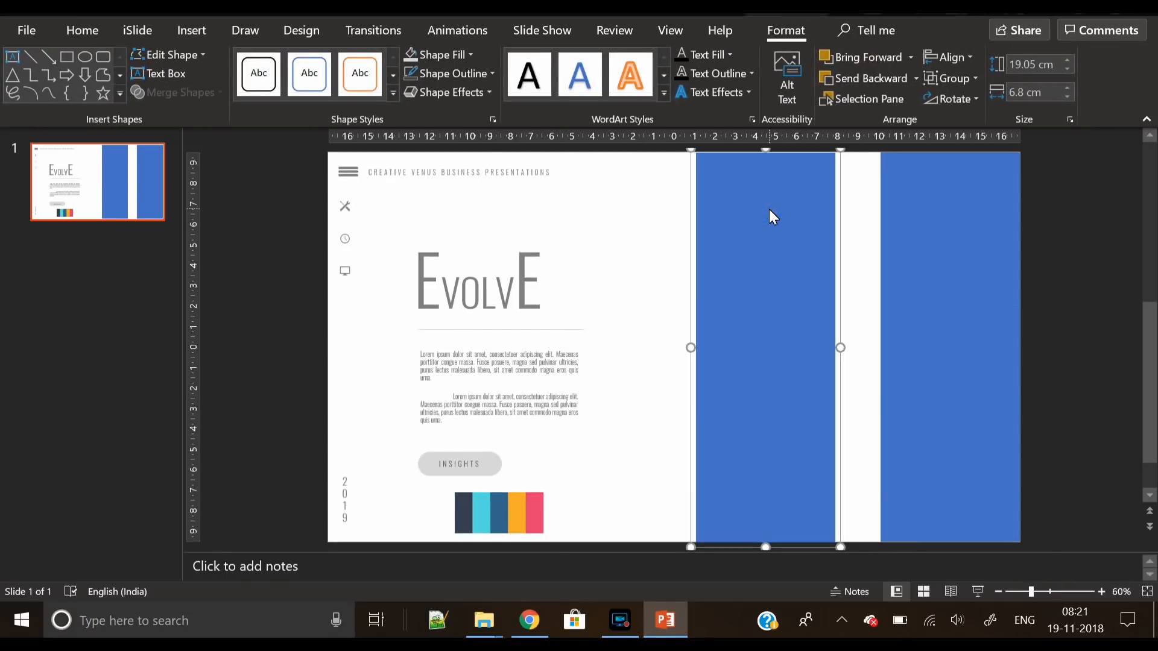
pyautogui.click(944, 99)
pyautogui.click(961, 159)
# Move the flipped group flush against the rightmost column and ungroup it.
pyautogui.moveTo(771, 268); pyautogui.dragTo(817, 271)
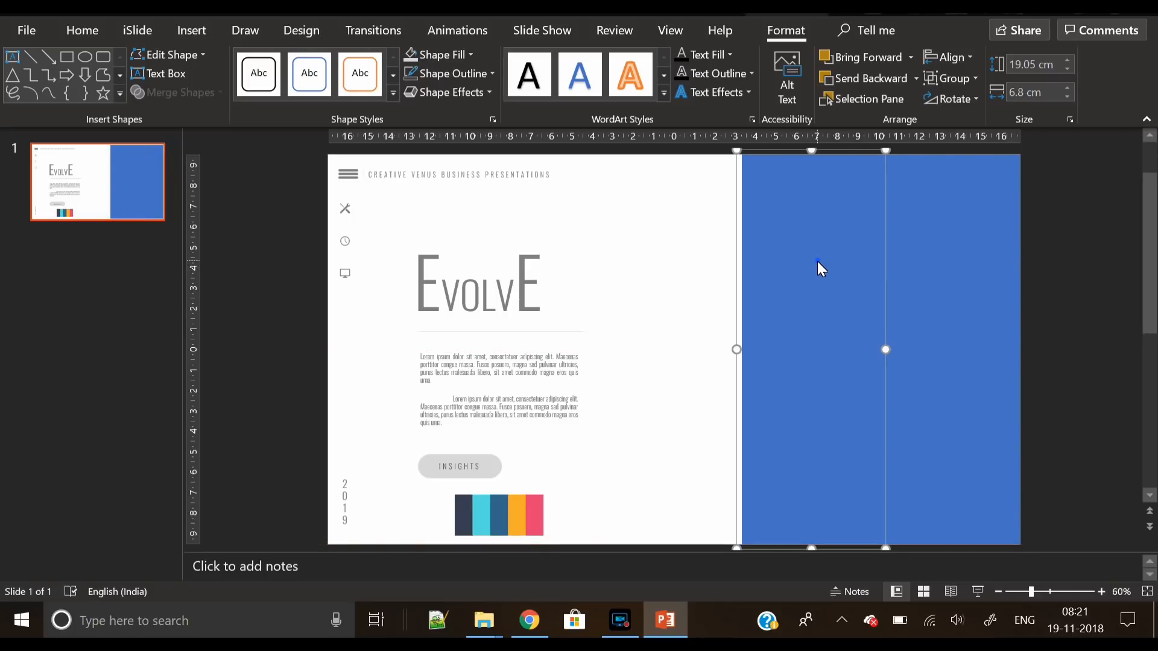
pyautogui.rightClick(817, 262)
pyautogui.moveTo(878, 364)
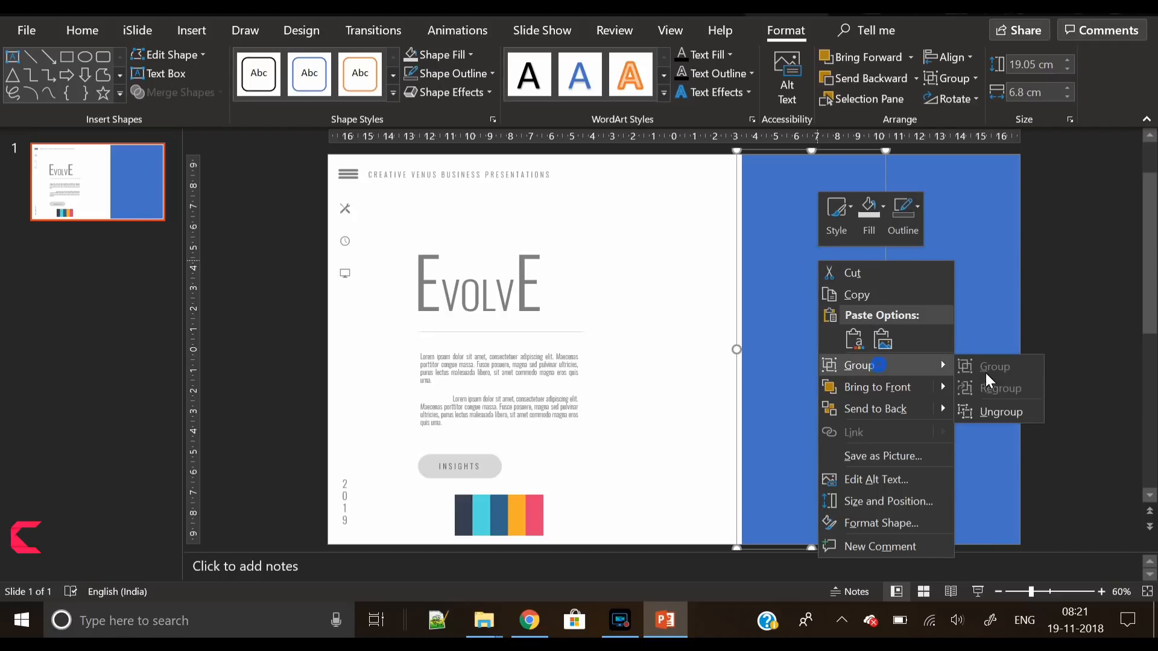
pyautogui.click(996, 408)
# Fill the two rectangles of the flipped column with the gold theme color.
pyautogui.click(443, 54)
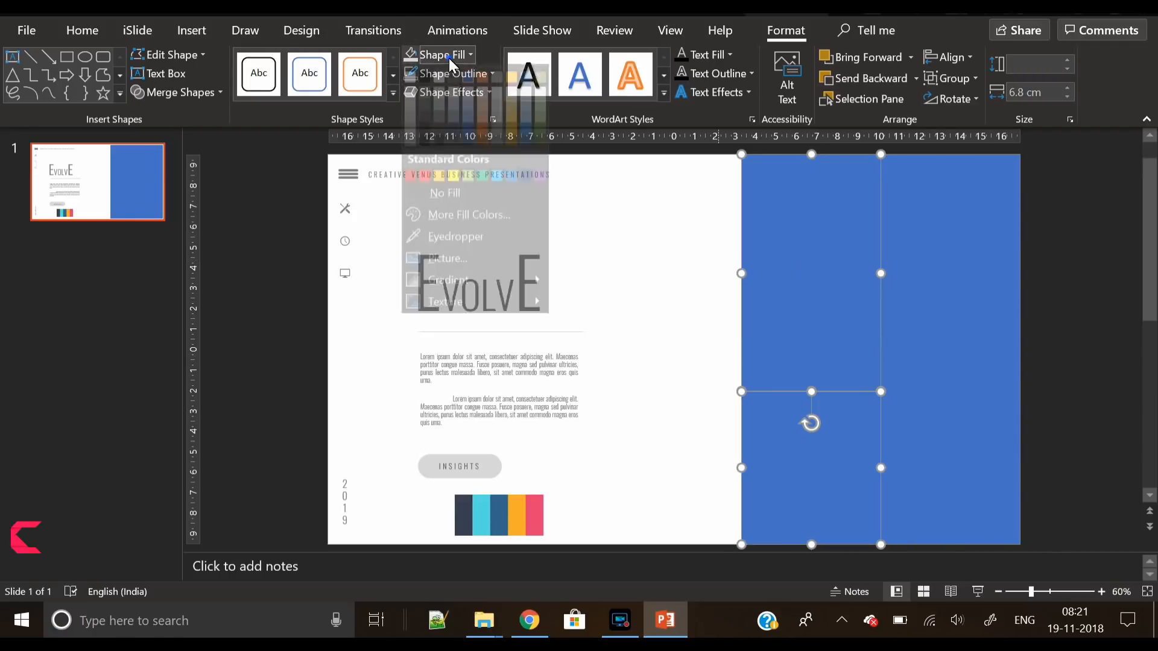
pyautogui.click(506, 96)
pyautogui.click(1030, 353)
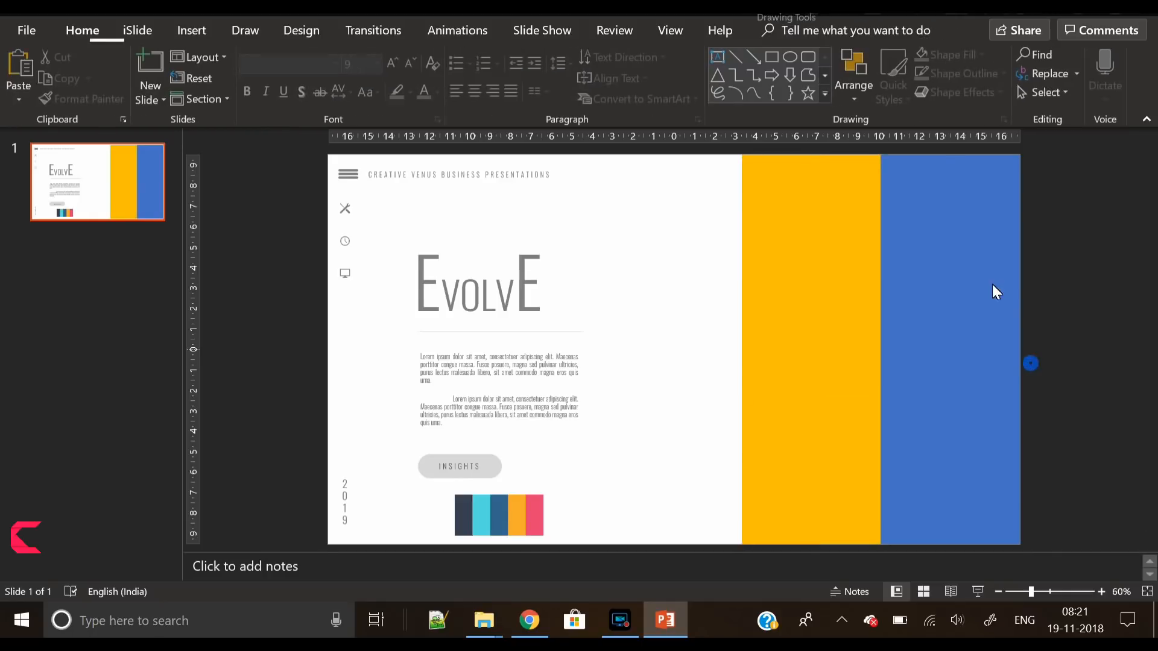
# Copy the two blue rectangles of the rightmost column and place the duplicates flush against the gold column's left side.
pyautogui.click(965, 231)
pyautogui.keyDown('shift'); pyautogui.click(958, 439); pyautogui.keyUp('shift')
pyautogui.hotkey('ctrl', 'c')
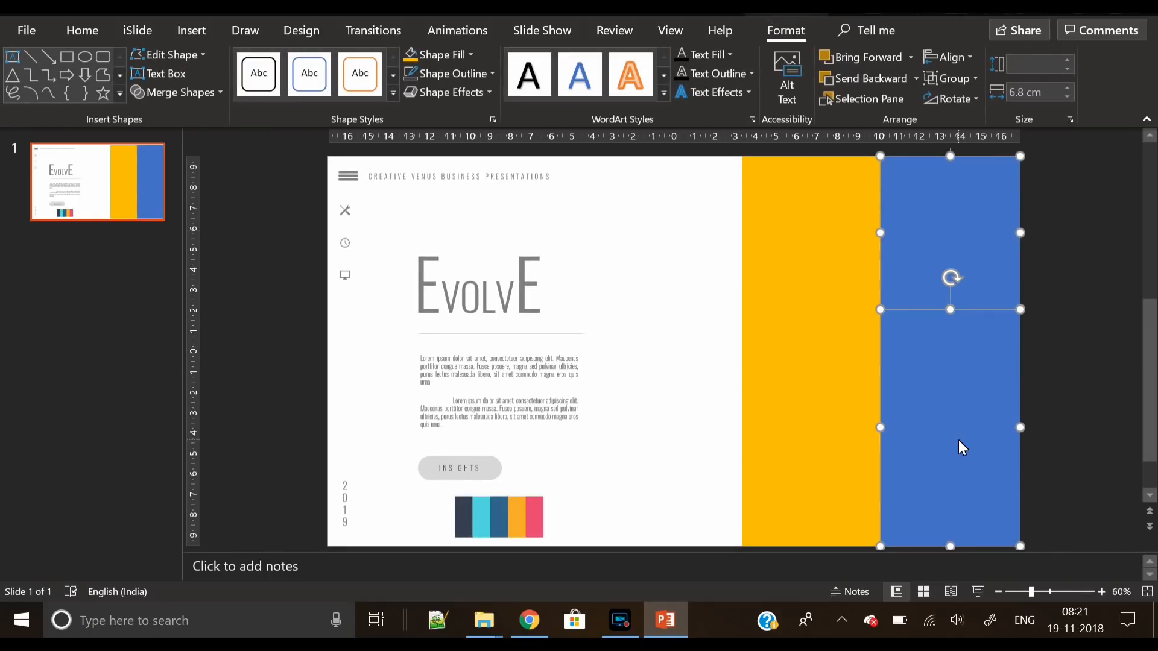
pyautogui.hotkey('ctrl', 'v')
pyautogui.moveTo(954, 211); pyautogui.dragTo(668, 204)
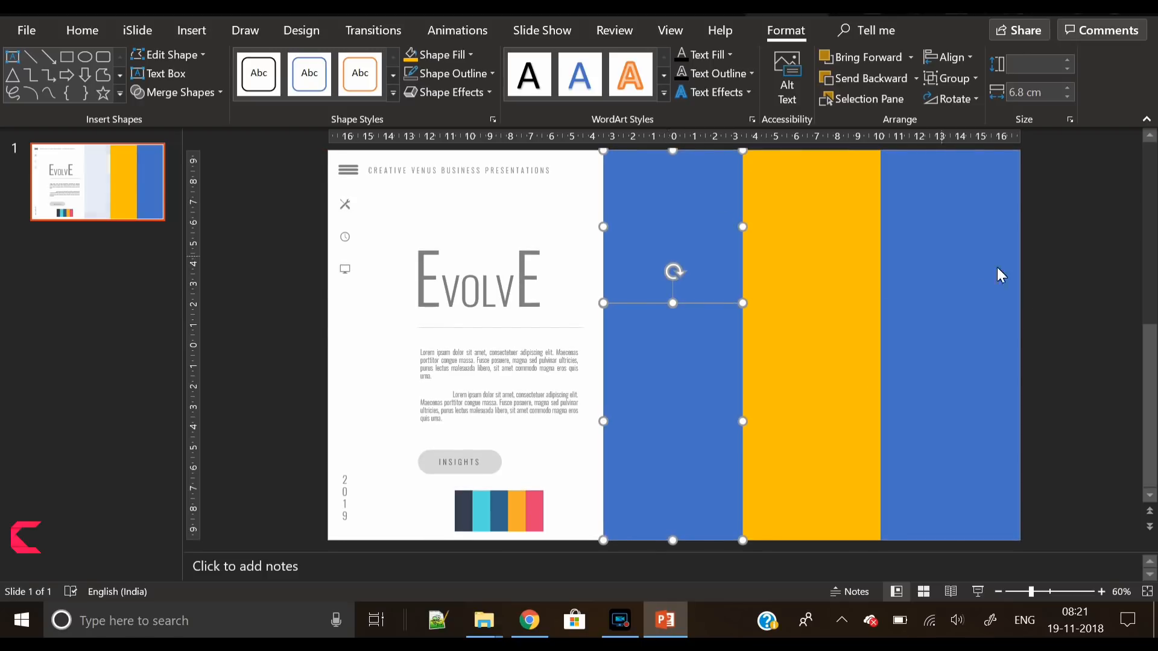
pyautogui.click(1076, 352)
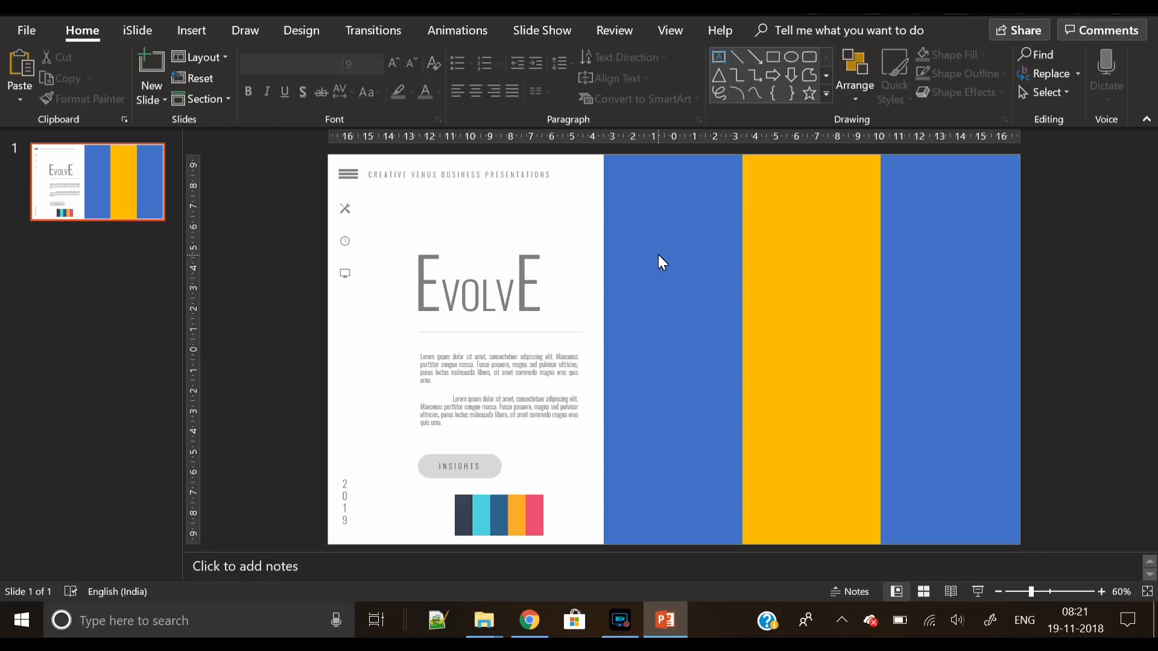
# Fill the upper rectangle of the leftmost column with the pink sampled from the color palette strip.
pyautogui.click(657, 216)
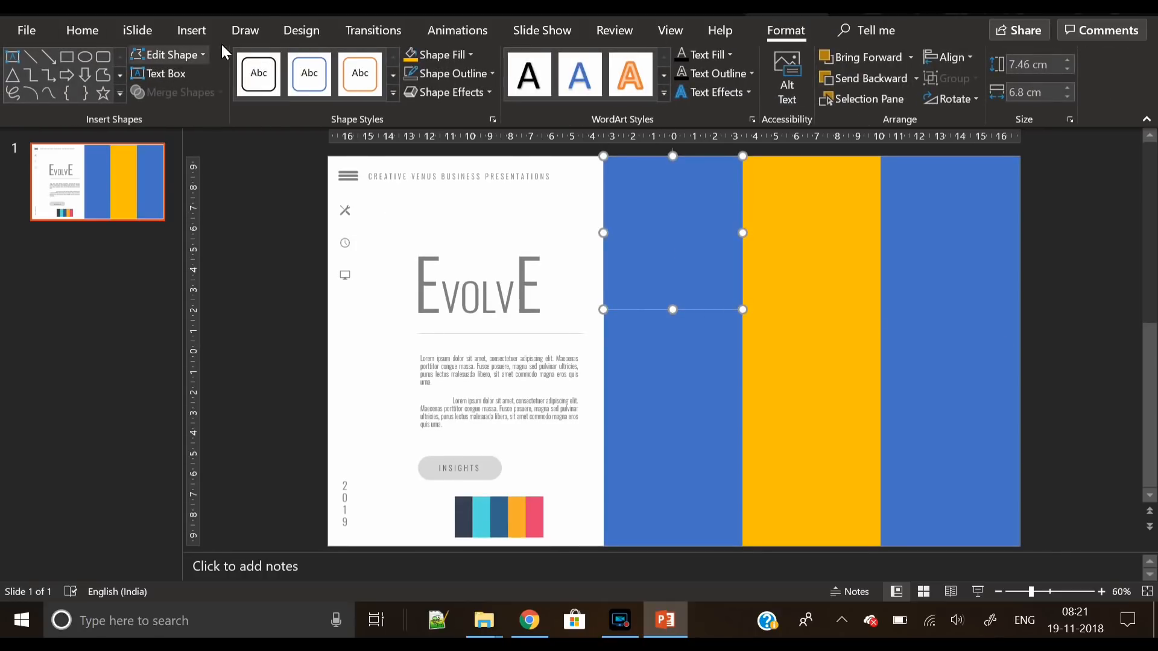
pyautogui.click(460, 52)
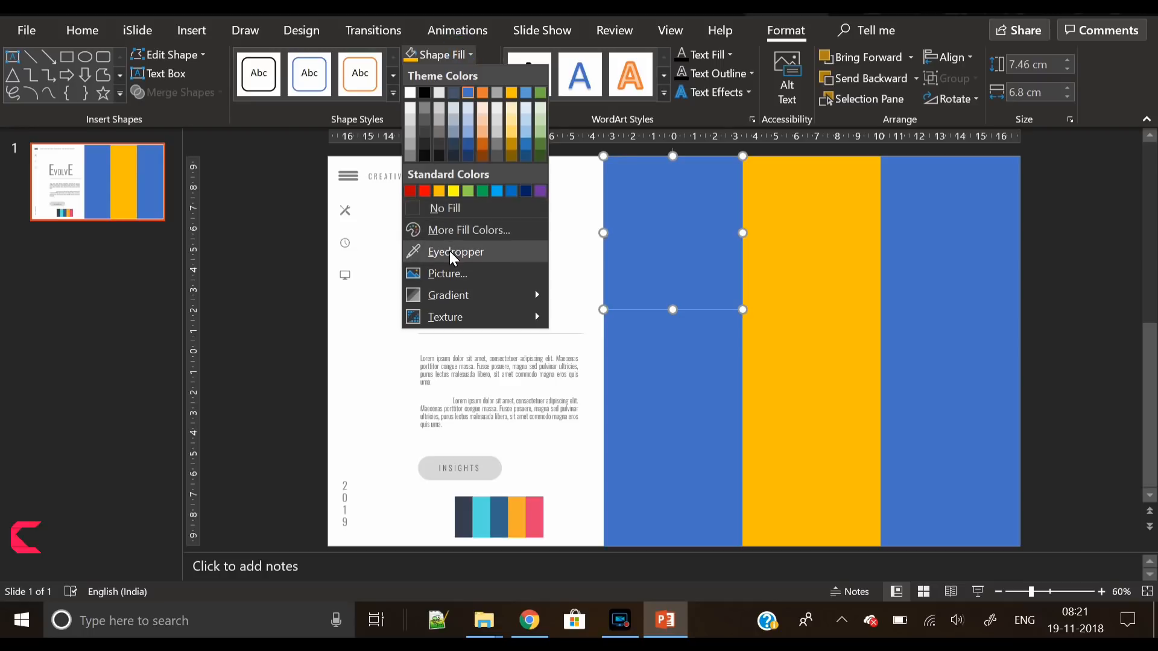
pyautogui.click(451, 251)
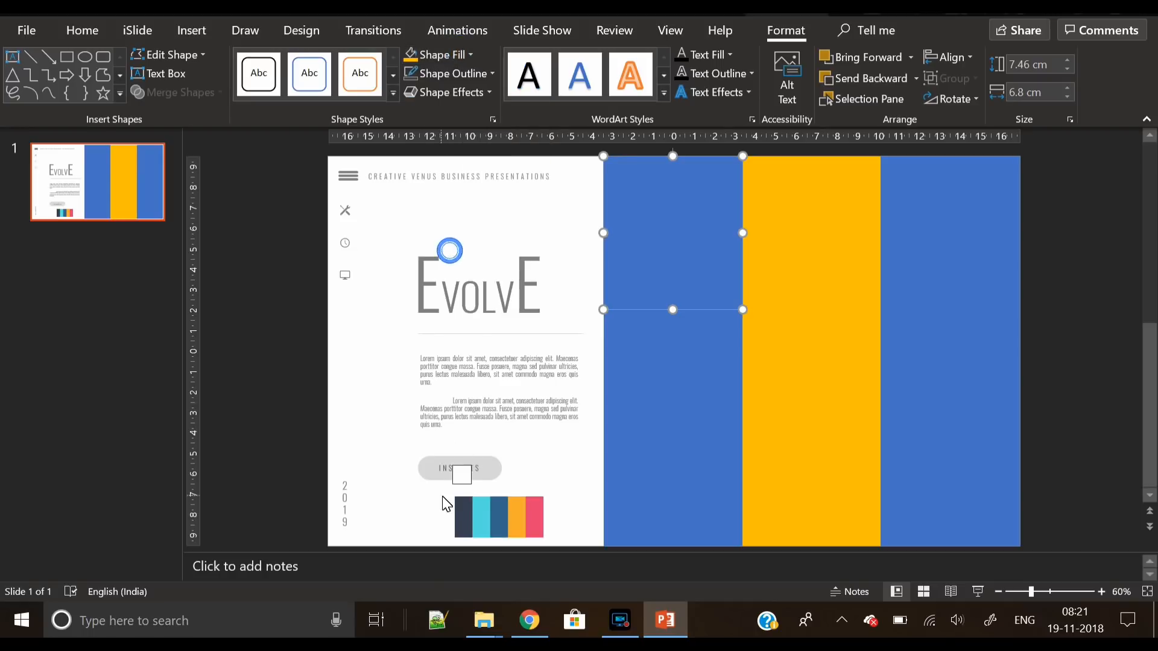
pyautogui.click(535, 521)
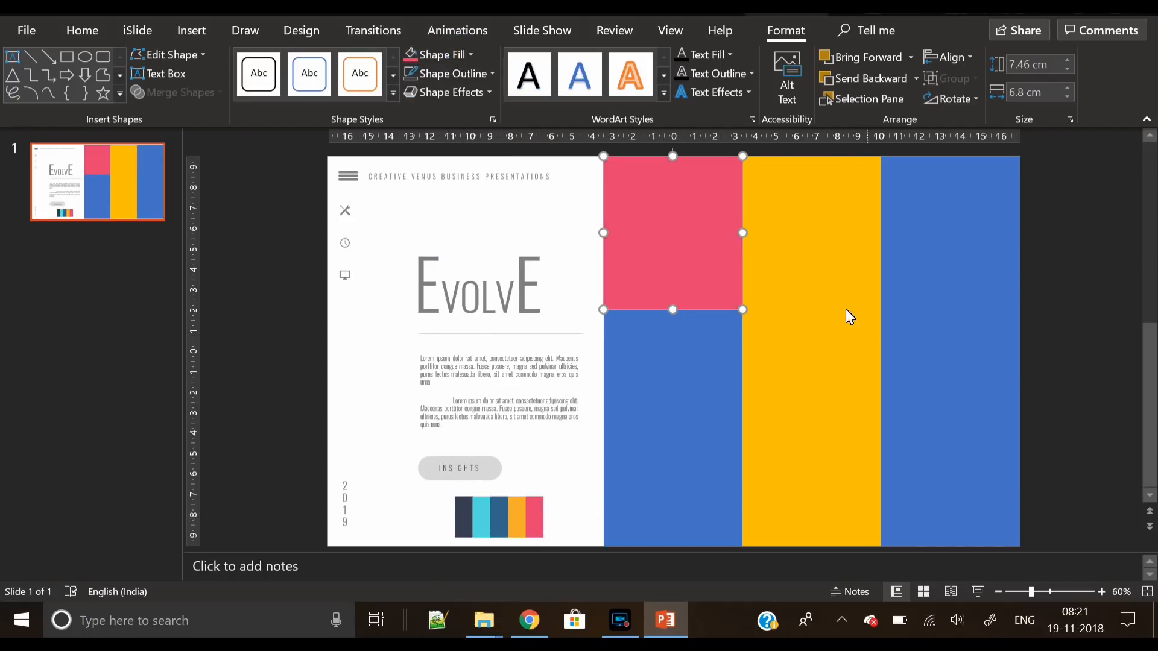
# Fill the lower rectangle of the middle column with the medium dark blue sampled from the palette strip.
pyautogui.click(800, 465)
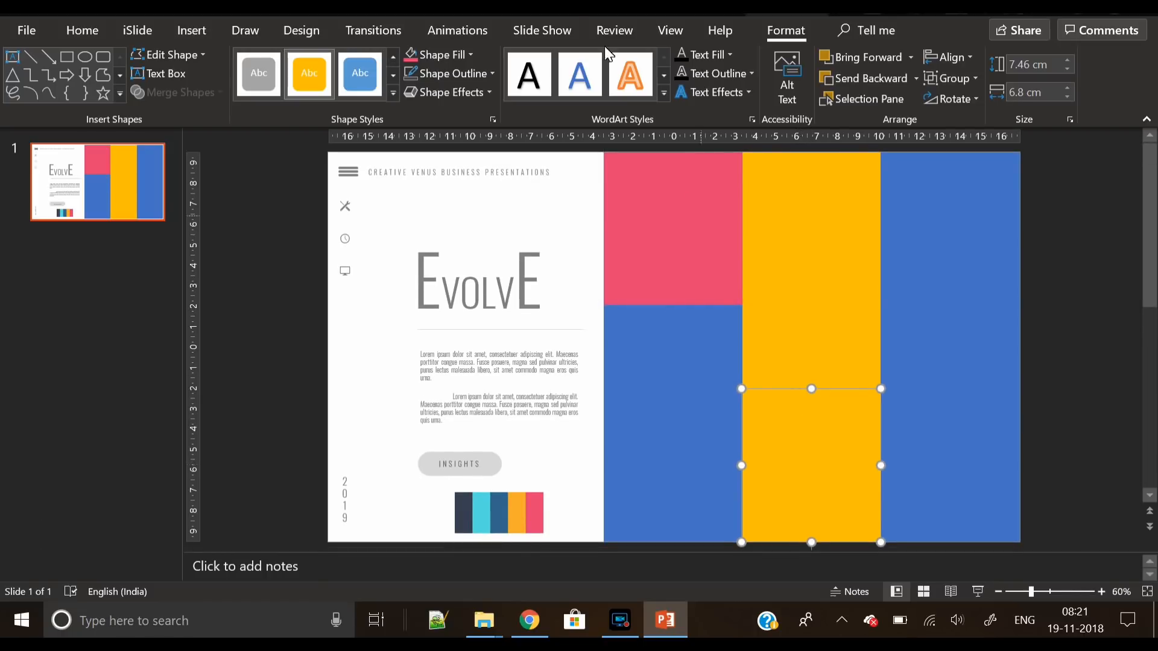
pyautogui.click(467, 52)
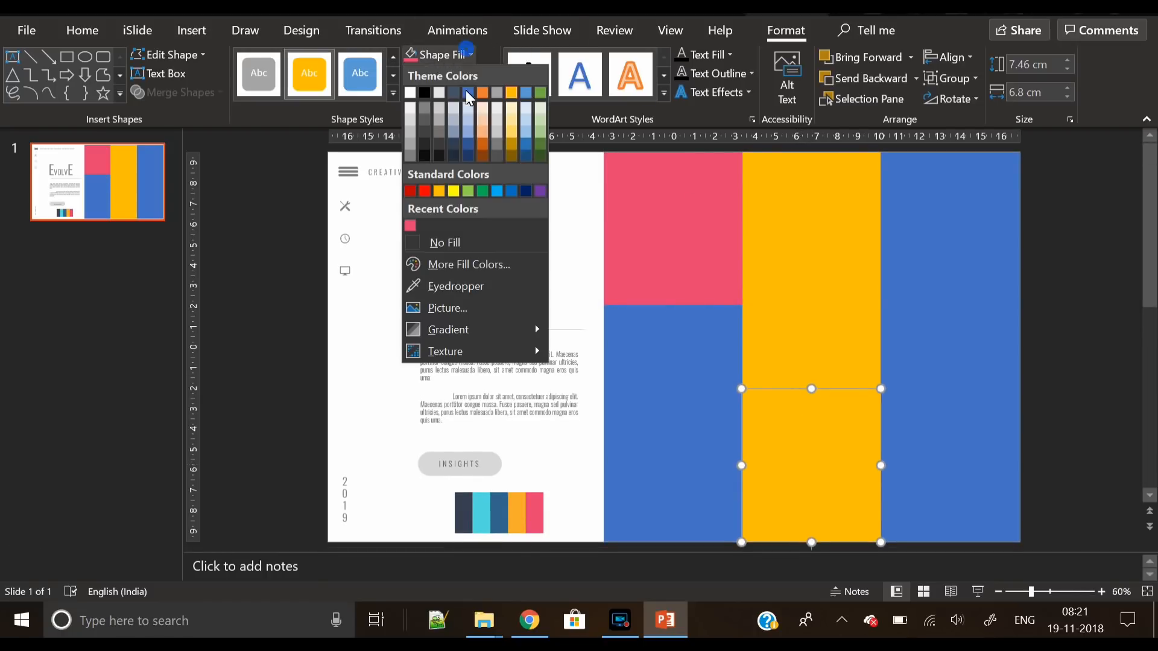
pyautogui.click(436, 288)
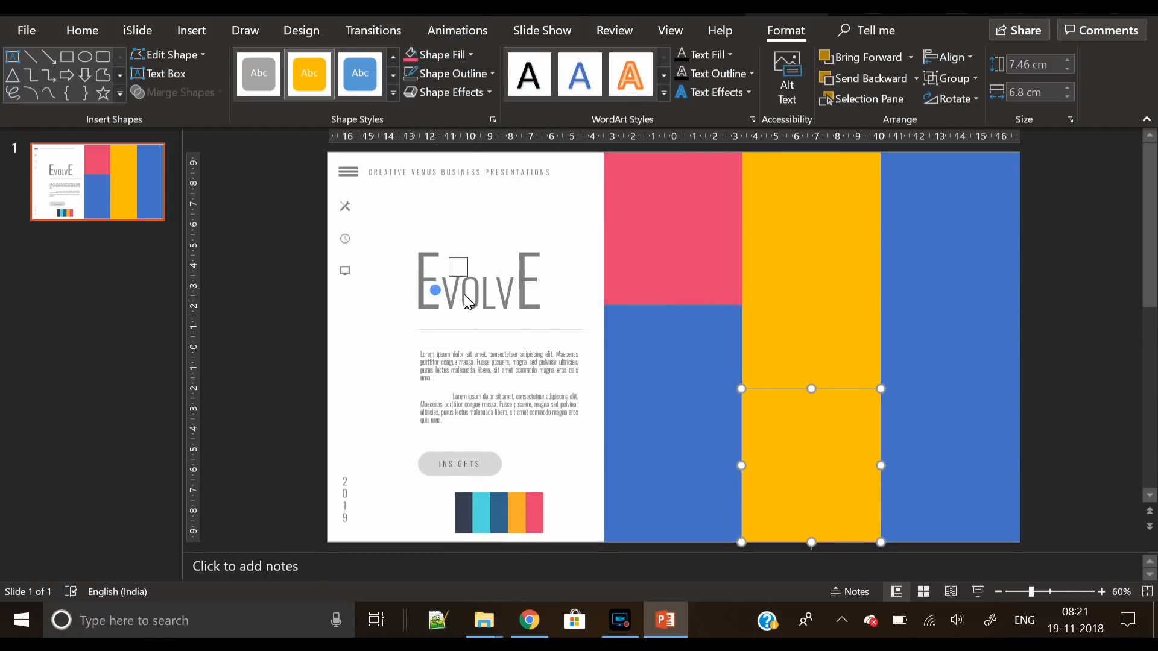
pyautogui.click(504, 522)
# Fill the upper rectangle of the rightmost column with the dark navy sampled from the palette strip.
pyautogui.click(951, 202)
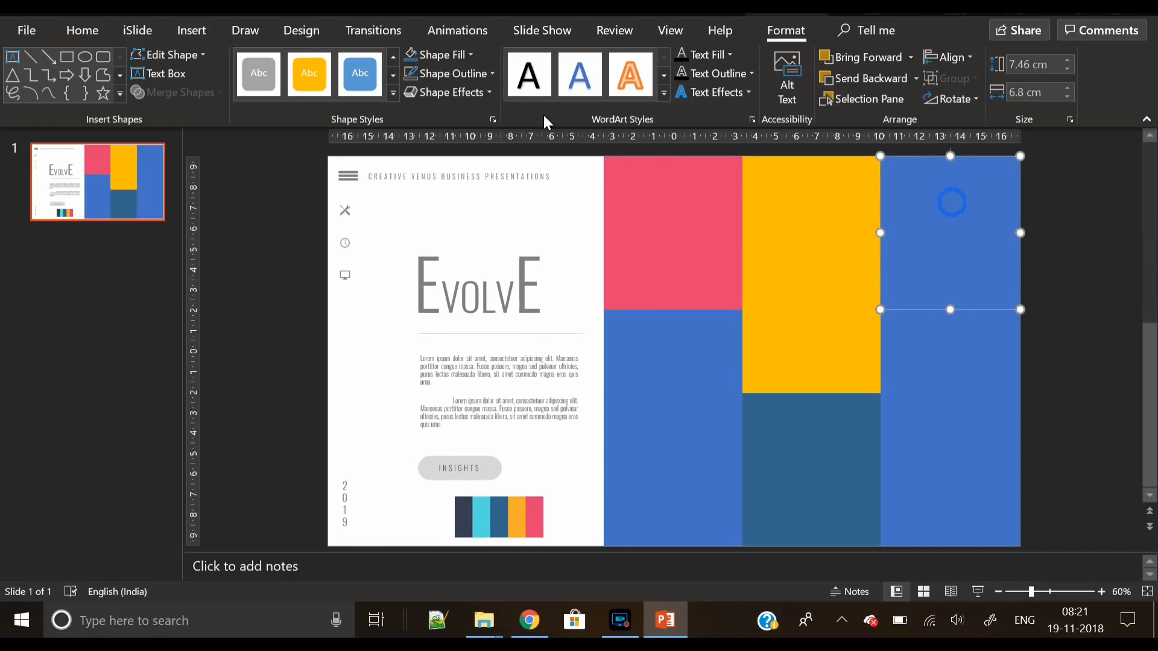
pyautogui.click(471, 54)
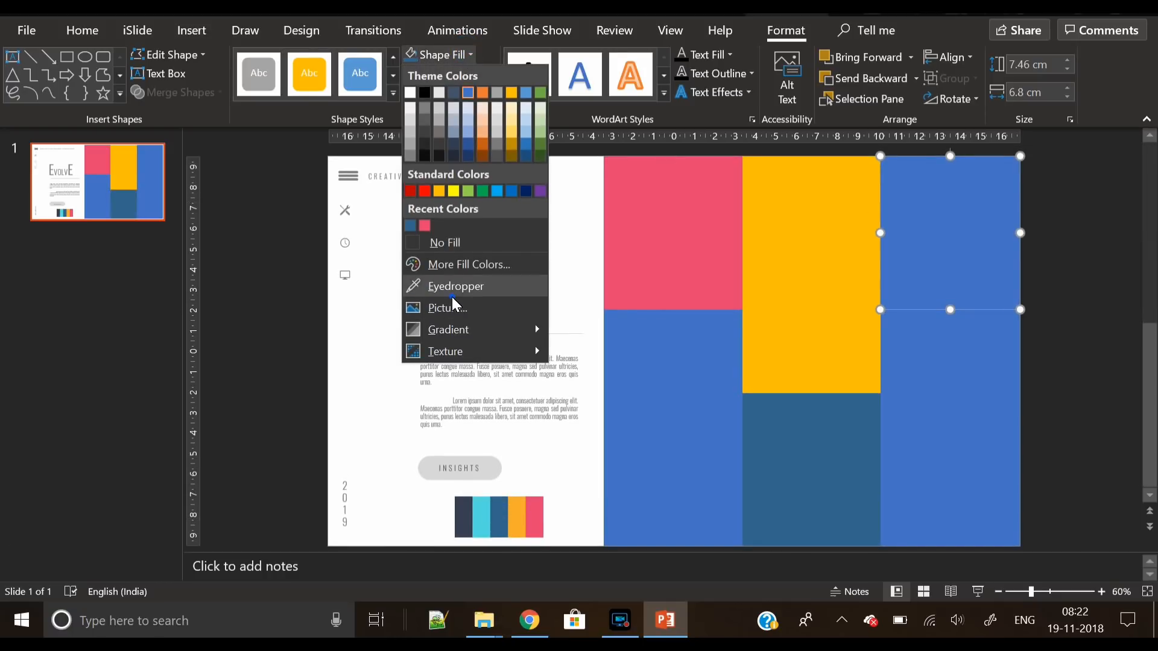
pyautogui.click(451, 295)
pyautogui.click(462, 518)
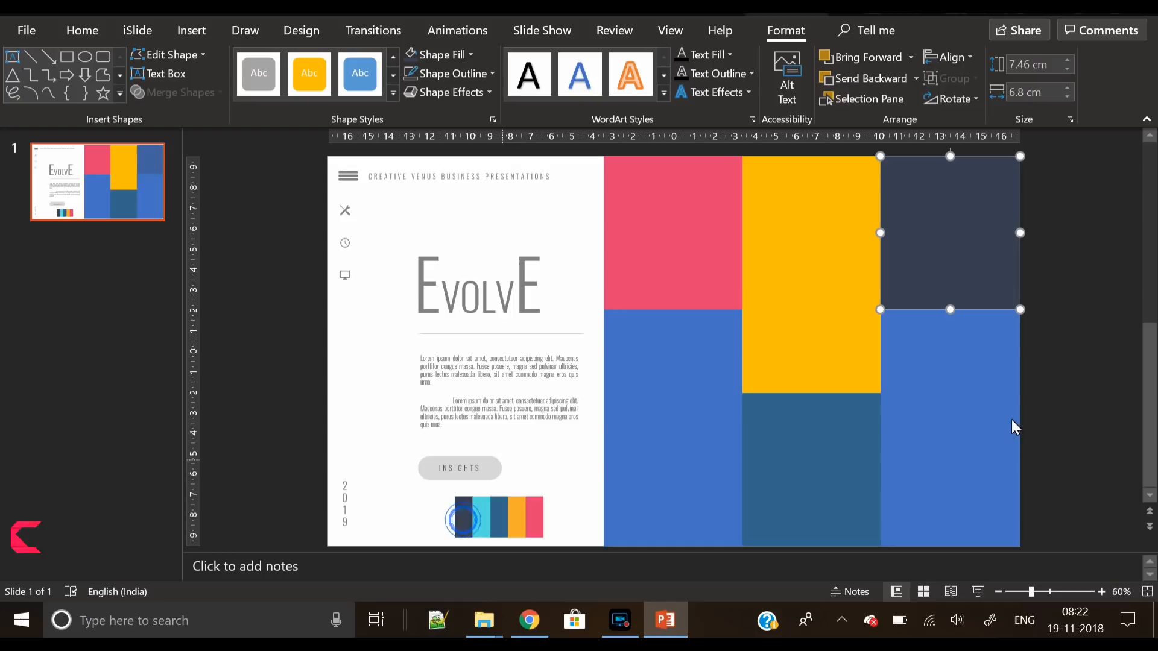
pyautogui.click(1068, 439)
# Switch the lower blue rectangle of the leftmost column to a picture or texture fill.
pyautogui.click(704, 339)
pyautogui.rightClick(704, 339)
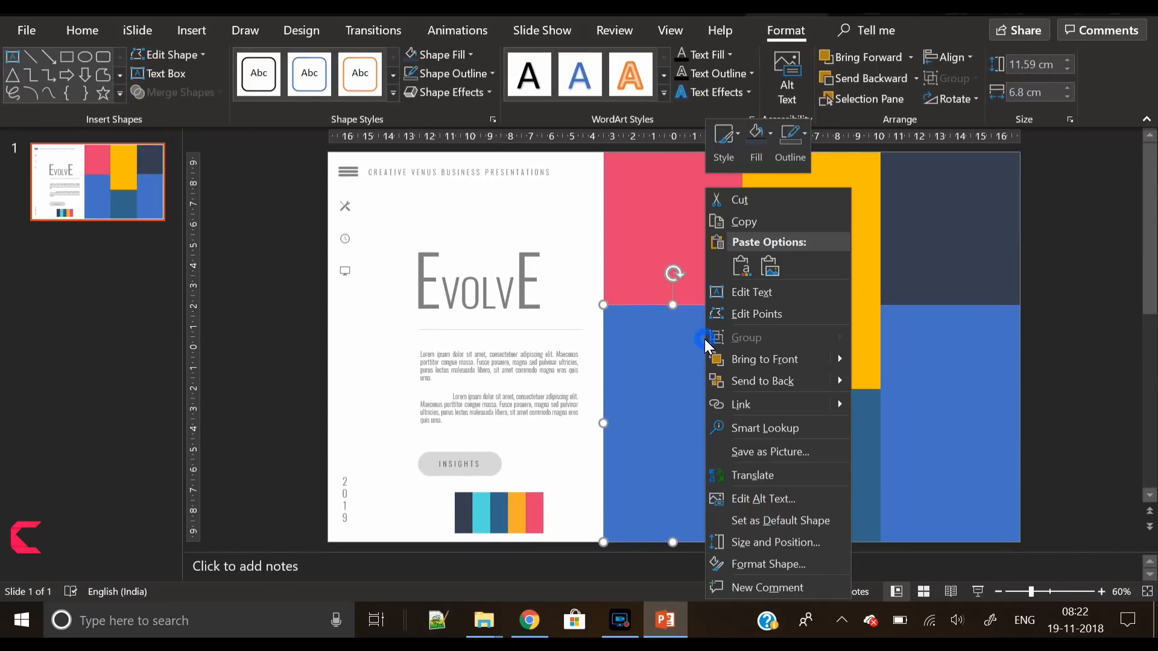
pyautogui.click(773, 567)
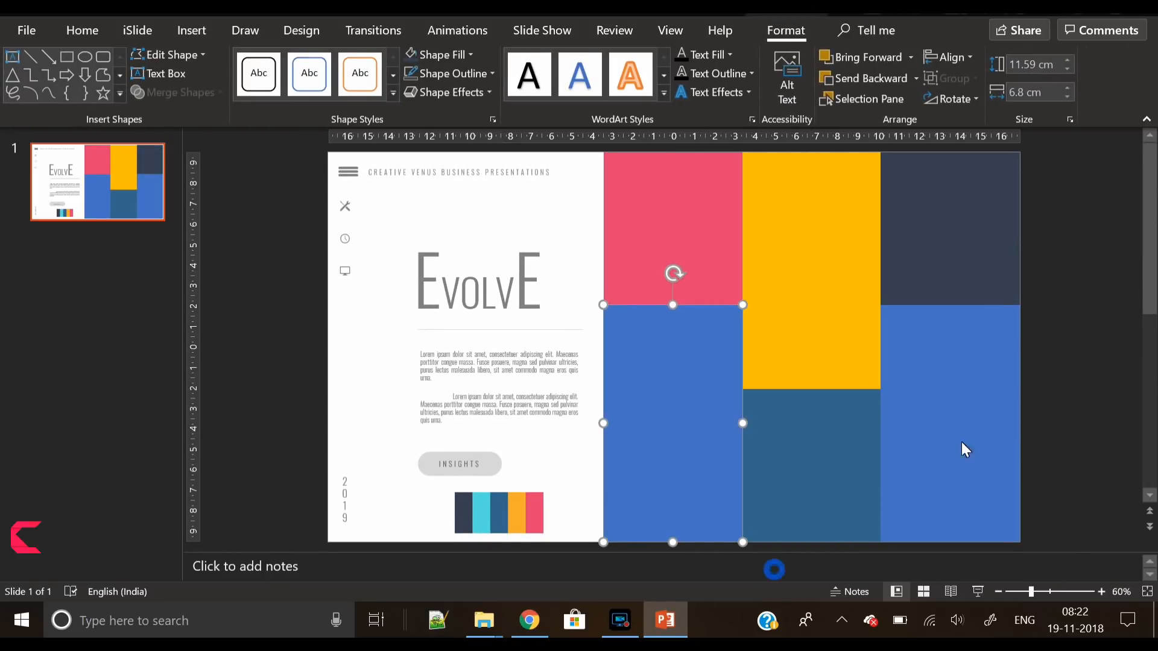
pyautogui.click(937, 235)
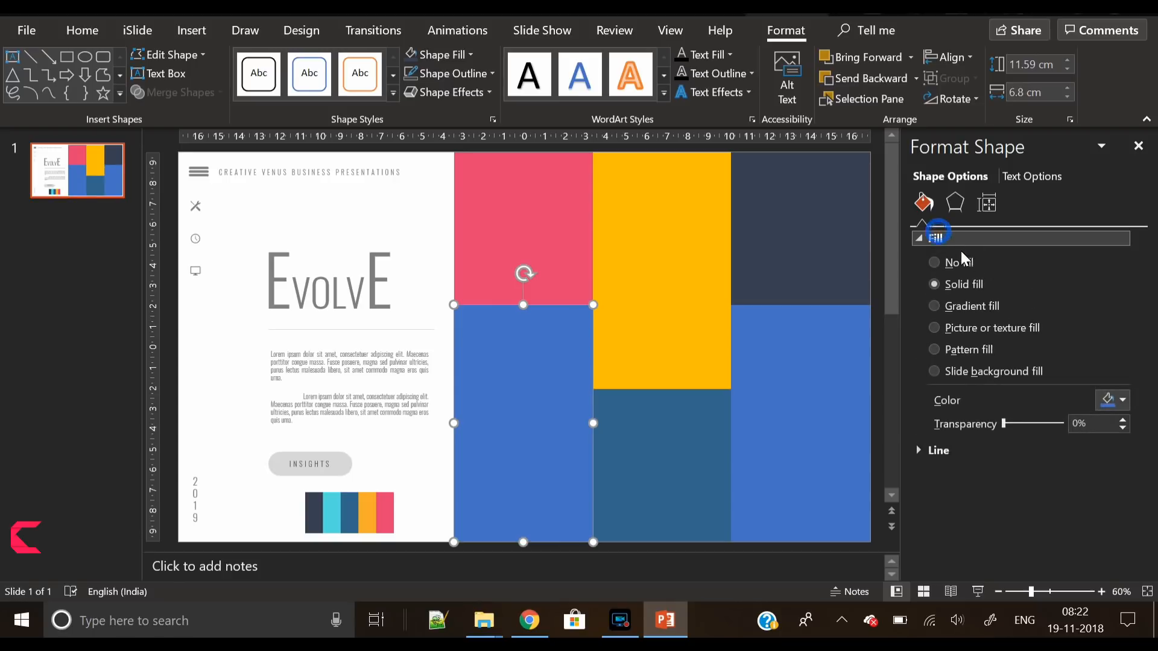
pyautogui.click(979, 331)
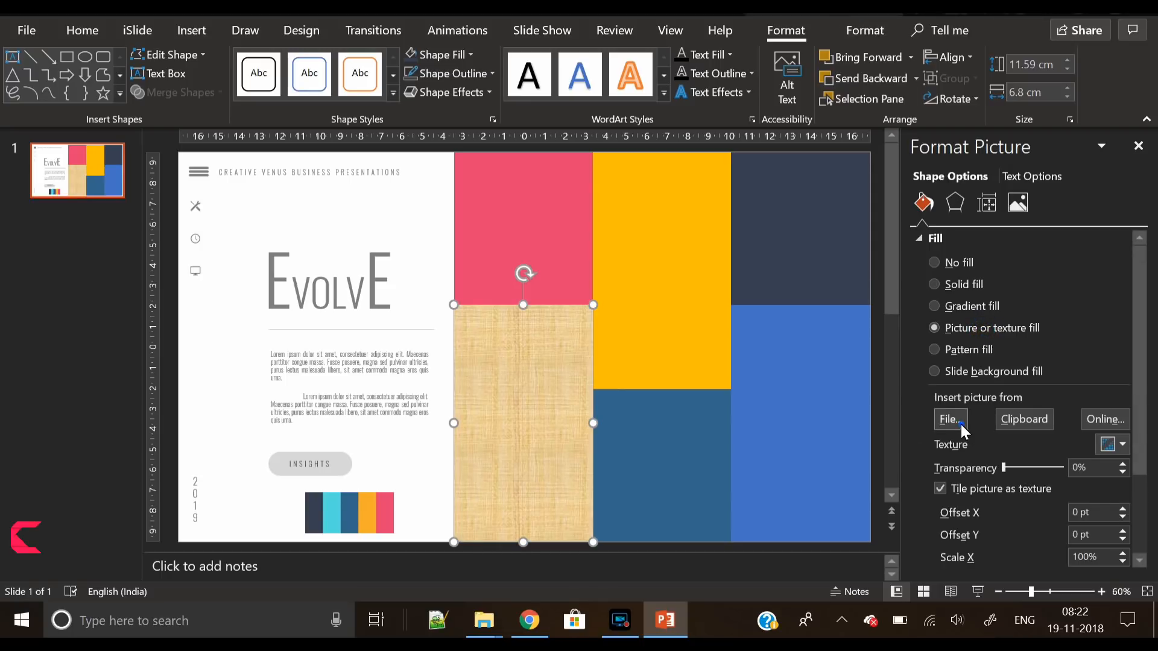
# Insert pexels-photo-669619.jpeg from the Video 534 folder as the rectangle's picture fill.
pyautogui.click(960, 422)
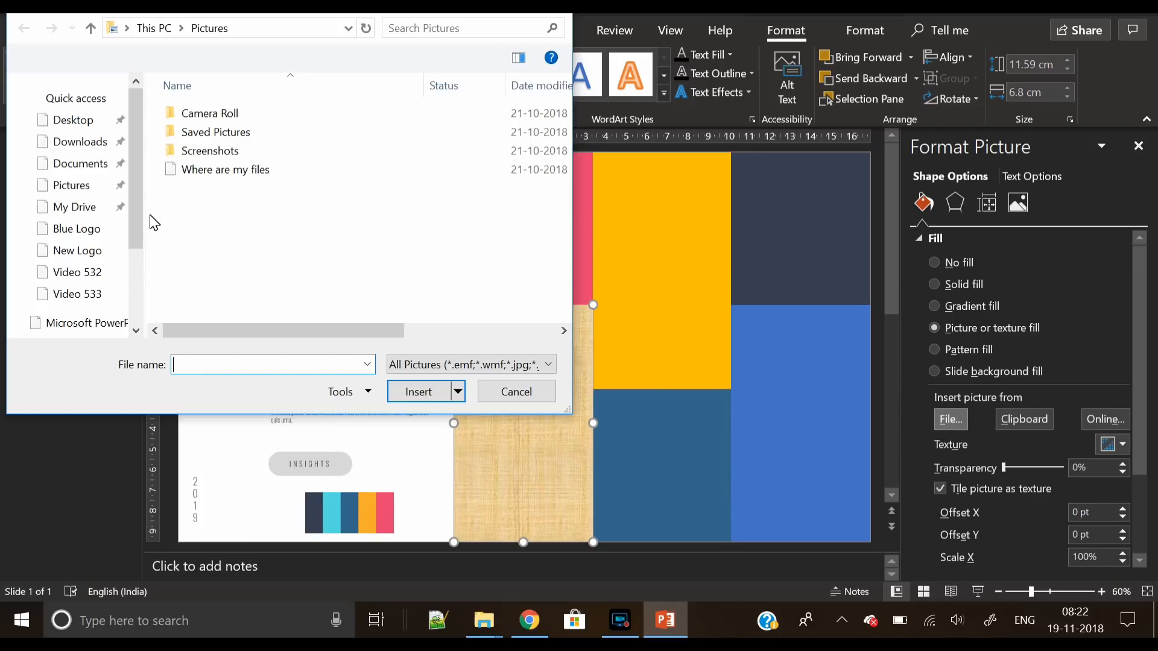
pyautogui.click(135, 259)
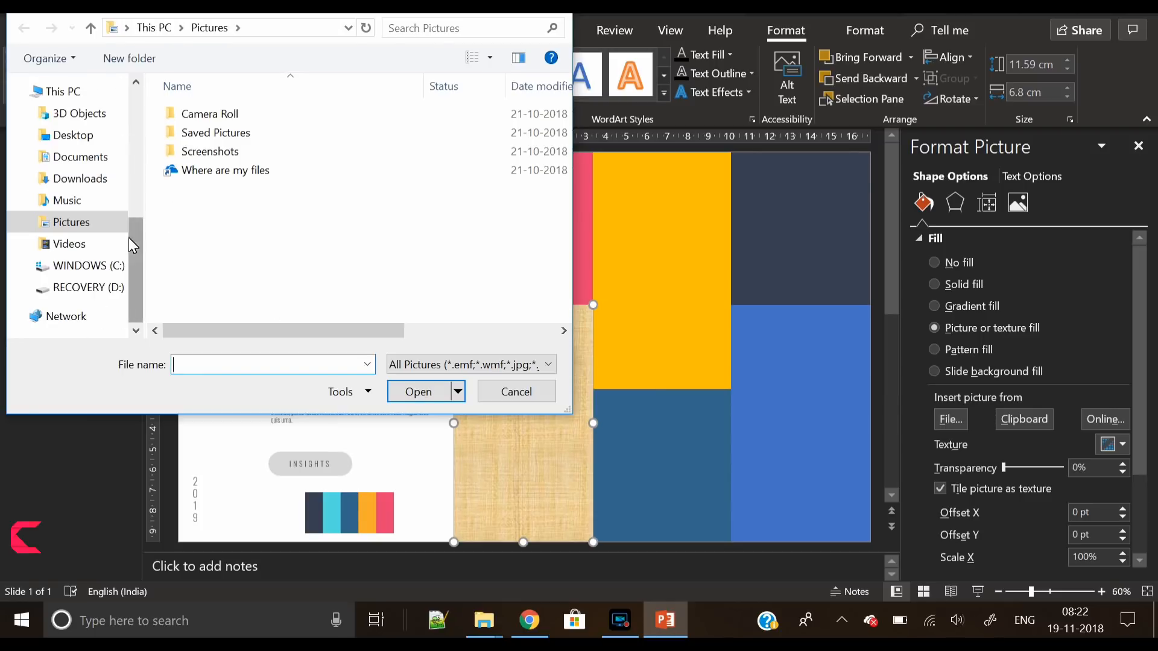
pyautogui.moveTo(138, 269); pyautogui.dragTo(137, 181)
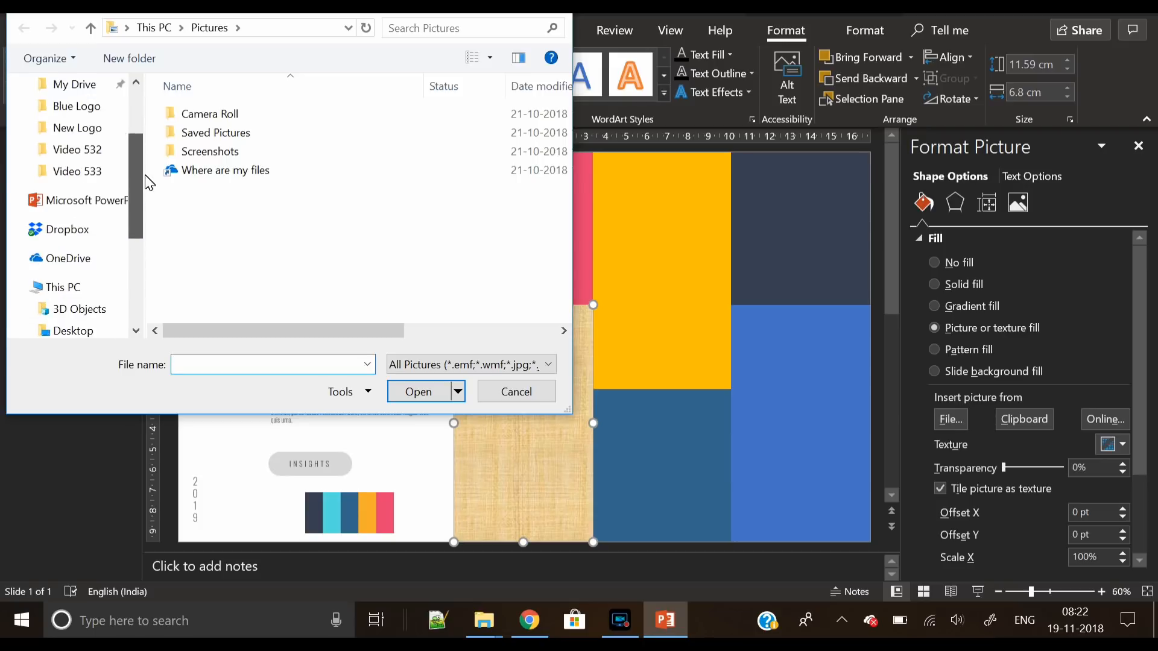
pyautogui.click(95, 170)
pyautogui.click(181, 27)
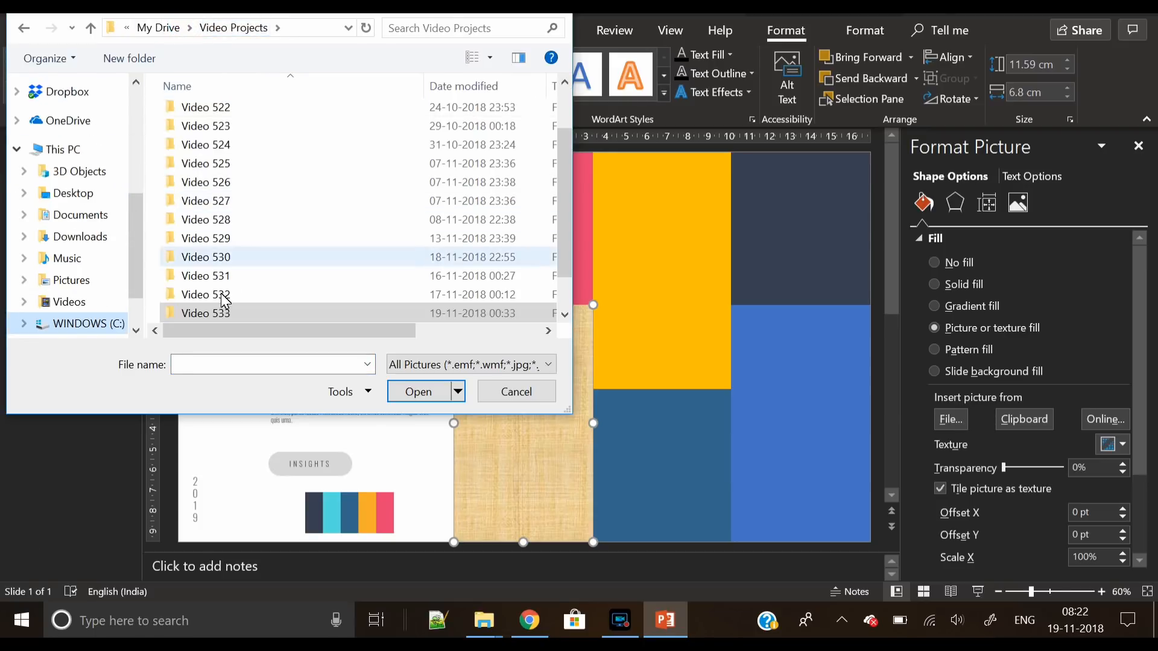
pyautogui.doubleClick(224, 295)
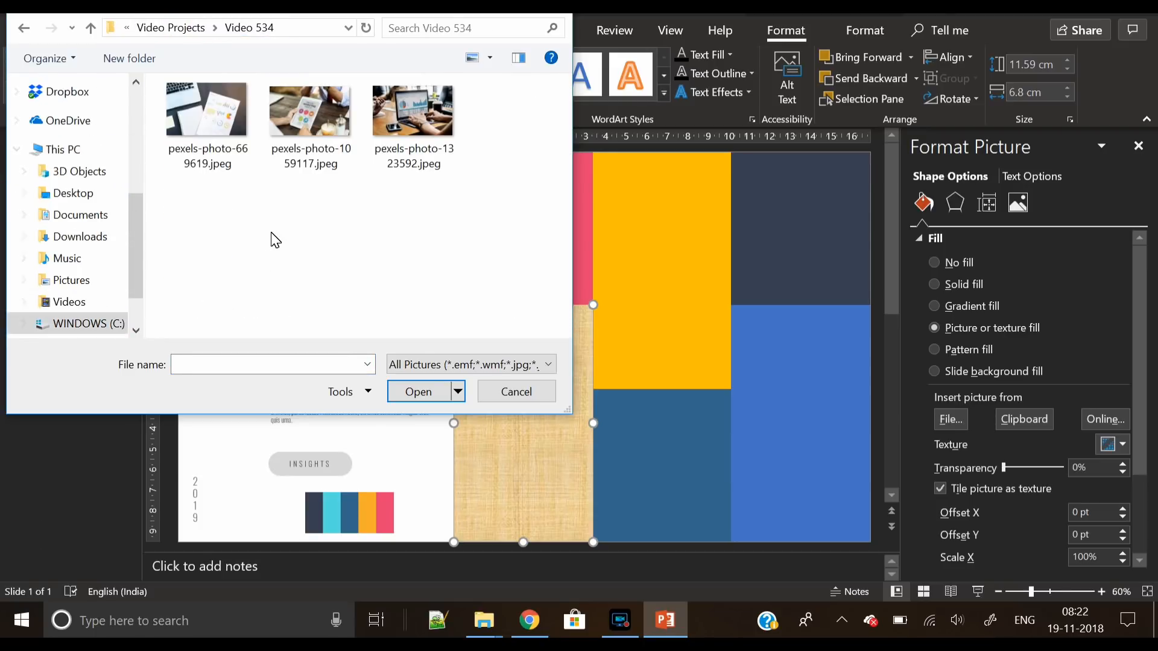
pyautogui.click(204, 114)
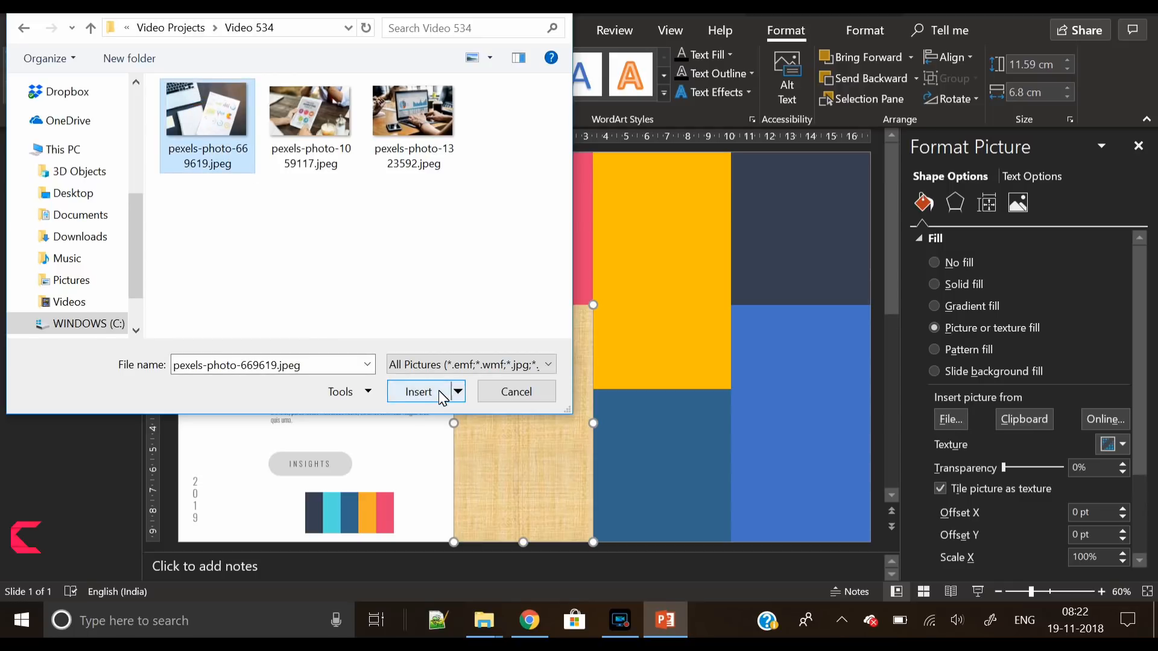
pyautogui.click(422, 393)
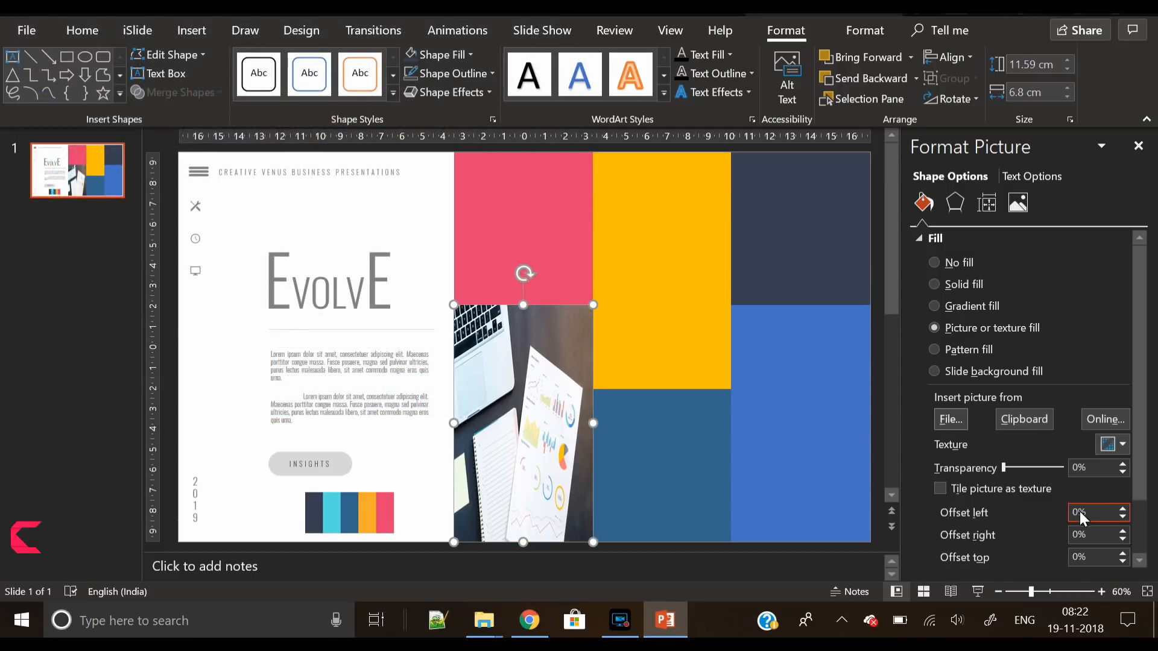
# Set the picture fill's left and right offsets to -120% each and deselect the rectangle.
pyautogui.moveTo(1095, 517); pyautogui.dragTo(1058, 509)
pyautogui.write('-50')
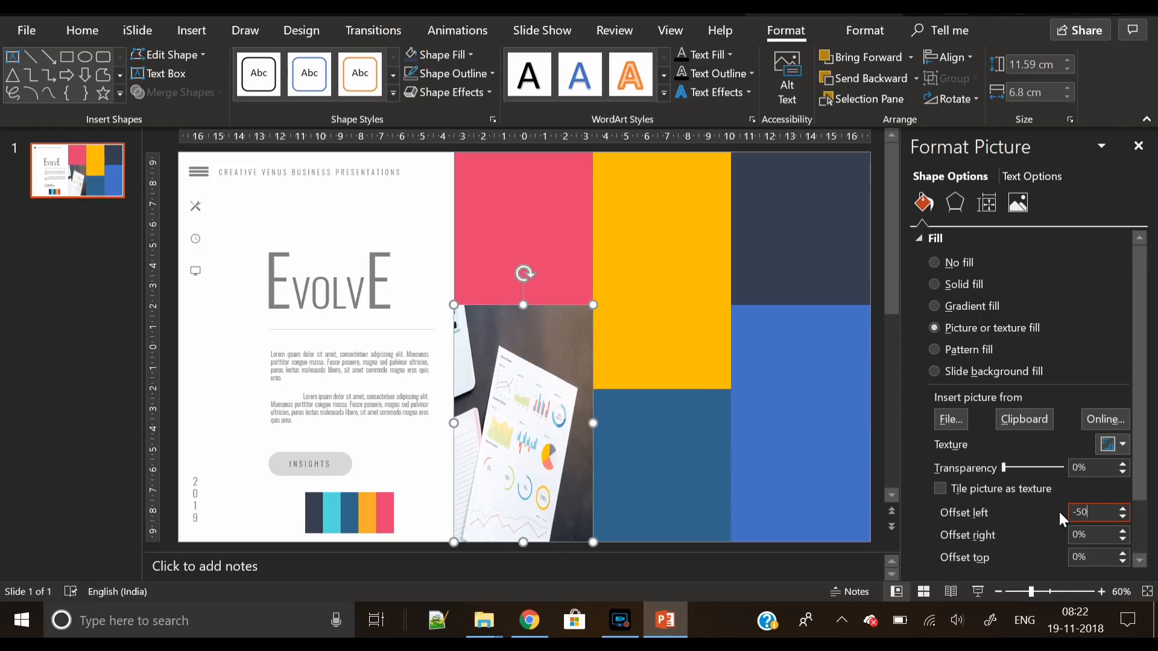
pyautogui.press('Tab')
pyautogui.write('-50')
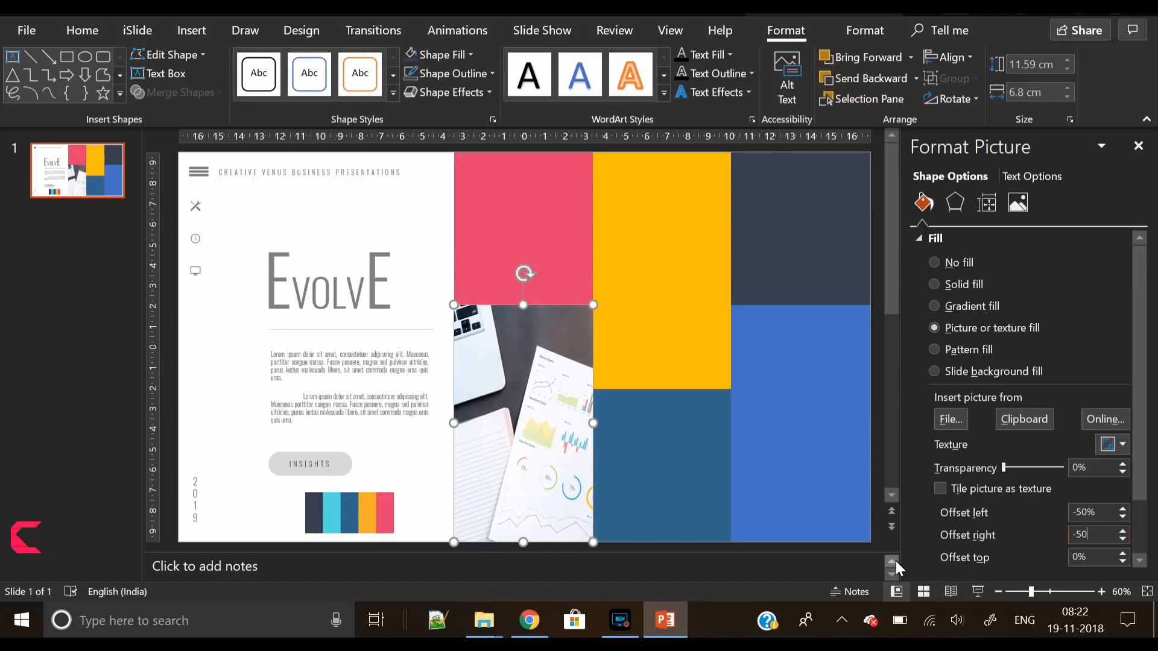
pyautogui.click(1122, 517)
pyautogui.moveTo(1123, 517); pyautogui.dragTo(1123, 539)
pyautogui.click(1123, 540)
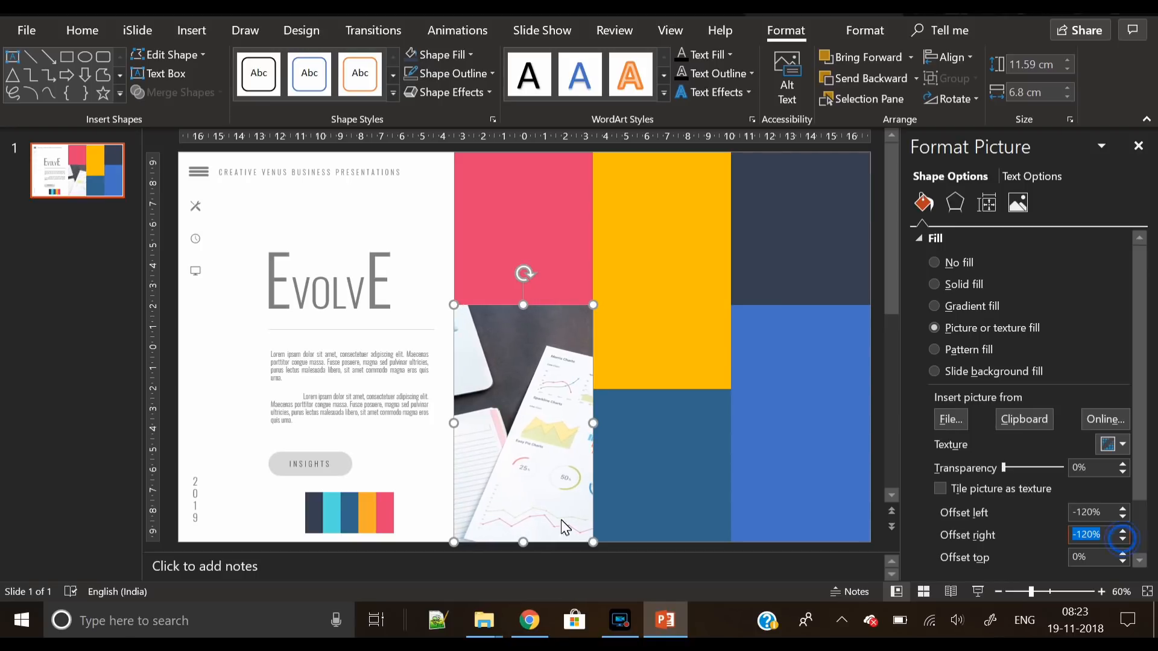
pyautogui.click(878, 246)
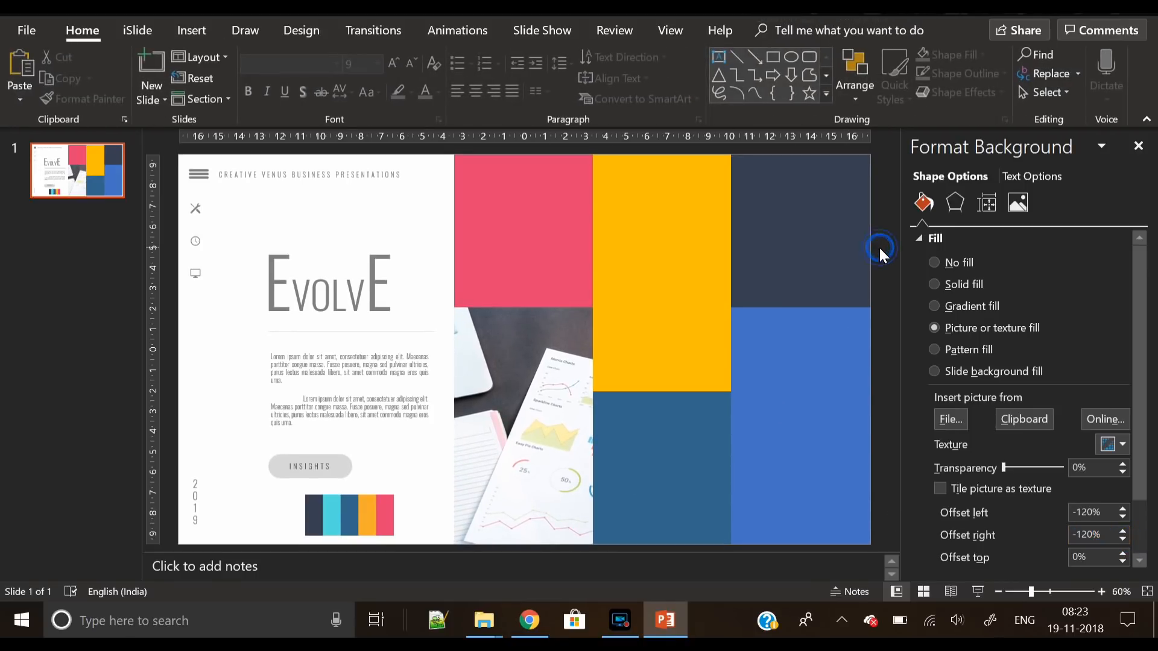
# Fill the gold rectangle with the picture pexels-photo-1059117.jpeg and stop the picture from rotating with the shape.
pyautogui.click(641, 255)
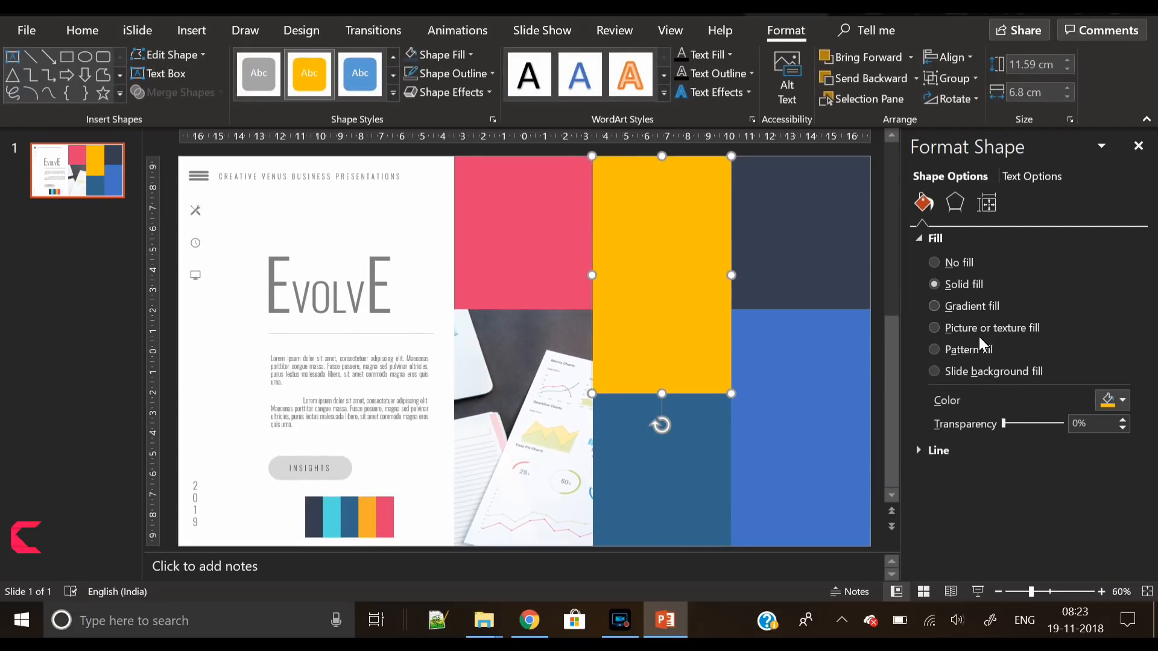
pyautogui.click(977, 328)
pyautogui.click(958, 424)
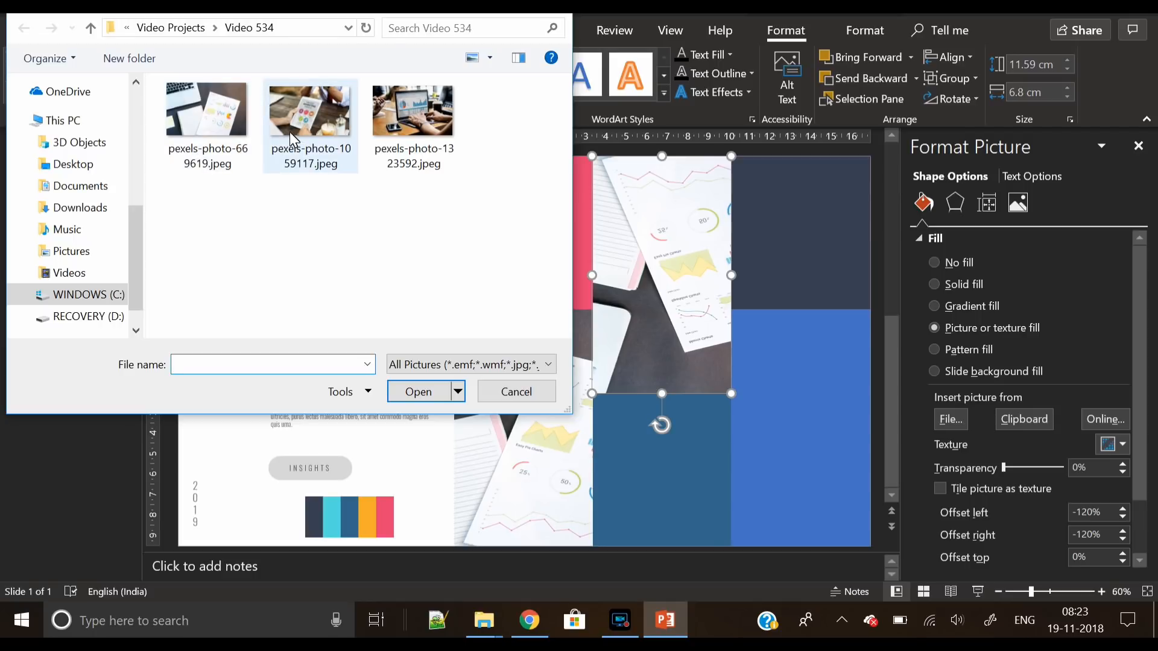
pyautogui.click(306, 130)
pyautogui.click(418, 400)
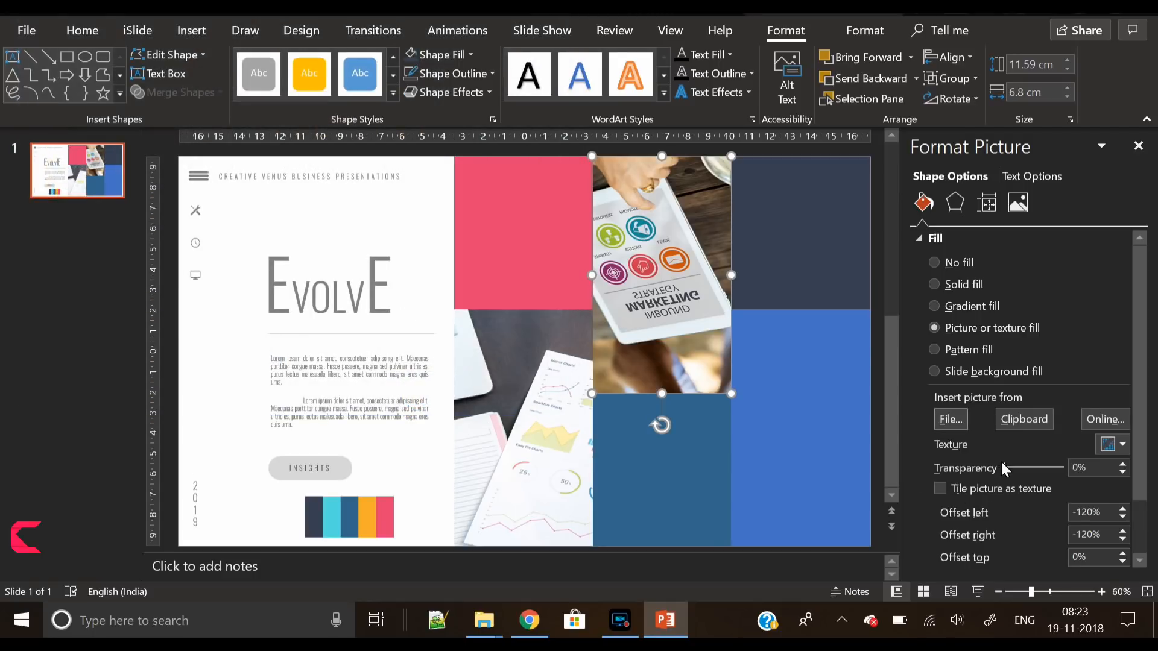
pyautogui.scroll(-2, 1004, 469)
pyautogui.click(971, 532)
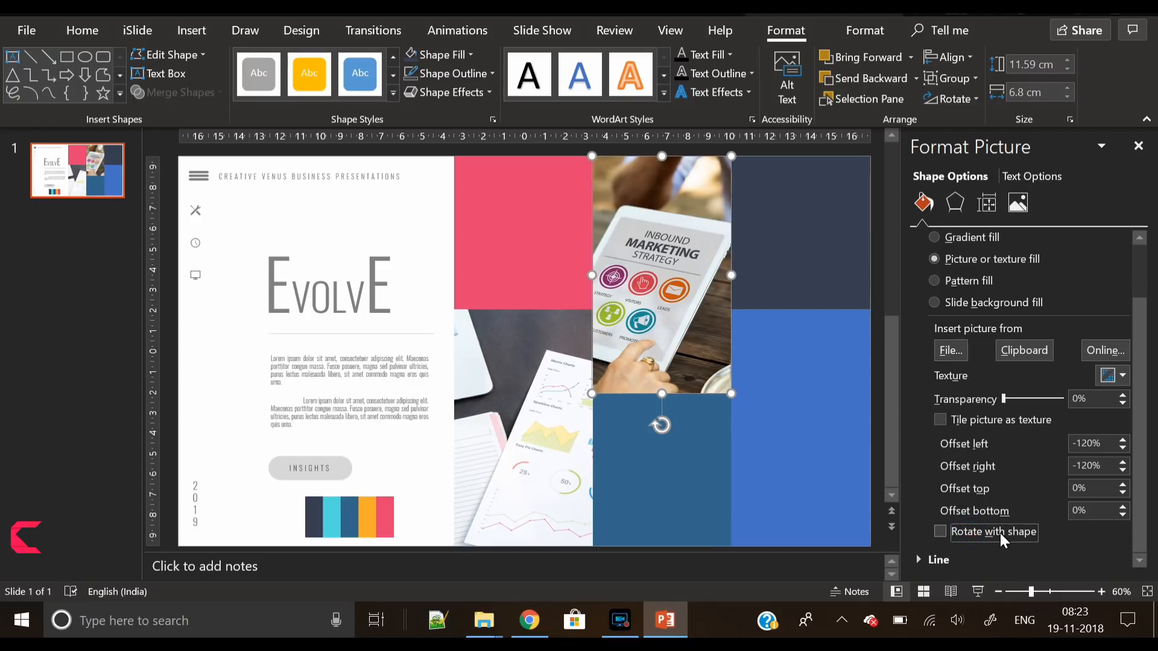
# Fill the lower blue rectangle of the rightmost column with the picture pexels-photo-1323592.jpeg.
pyautogui.click(798, 378)
pyautogui.click(959, 328)
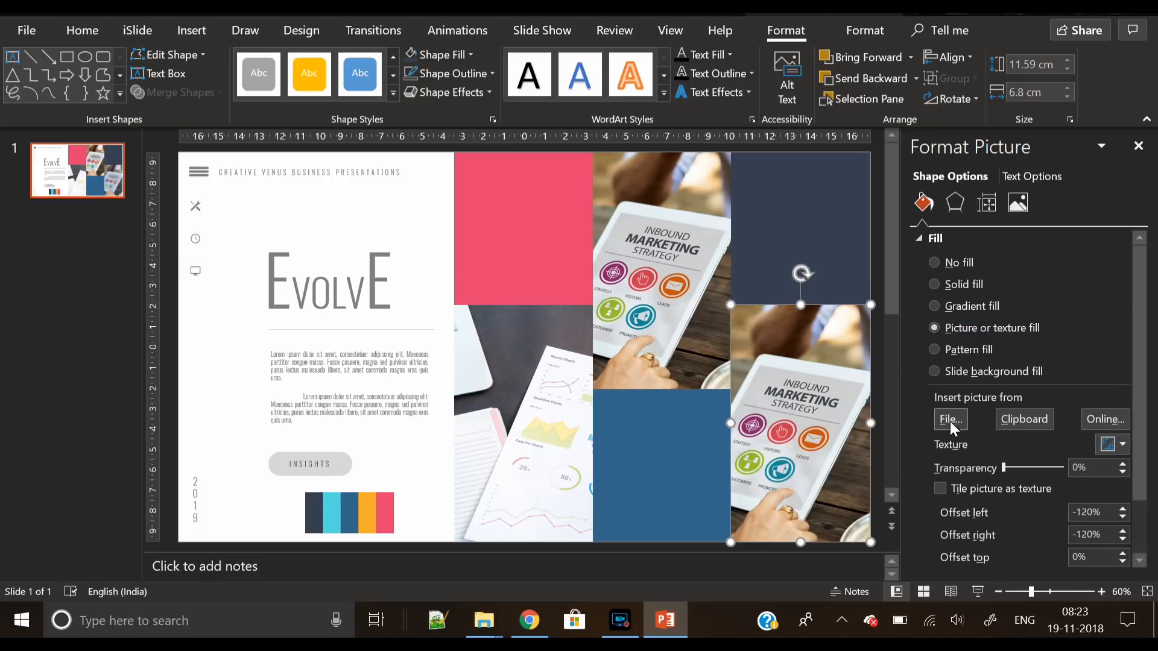
pyautogui.click(951, 419)
pyautogui.click(413, 118)
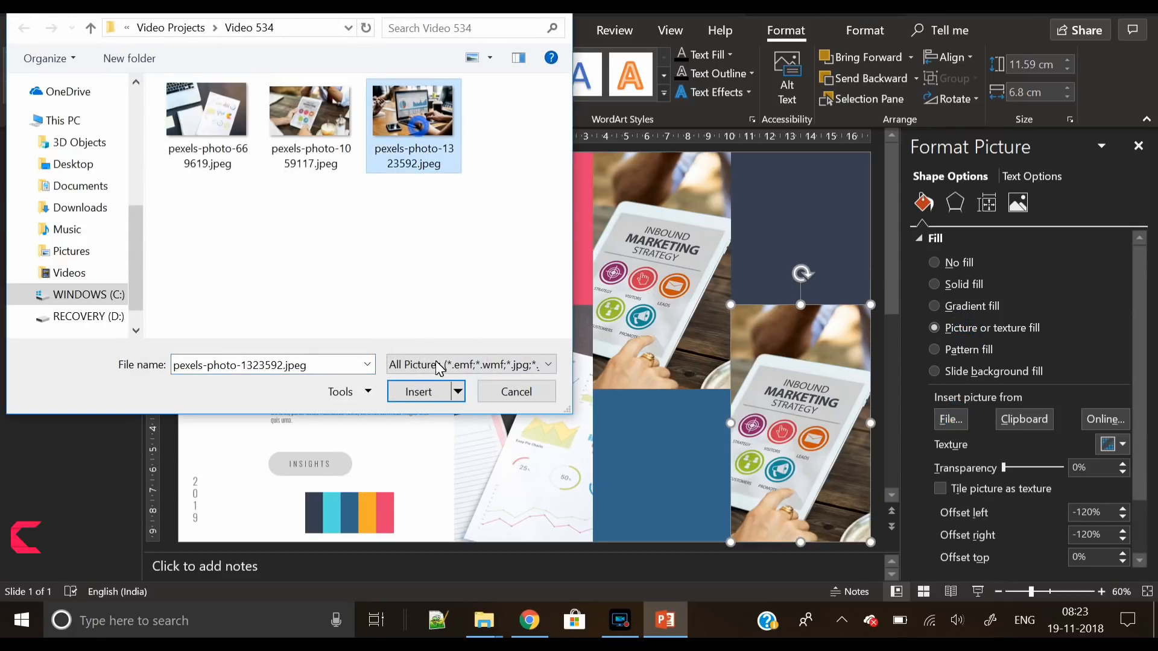